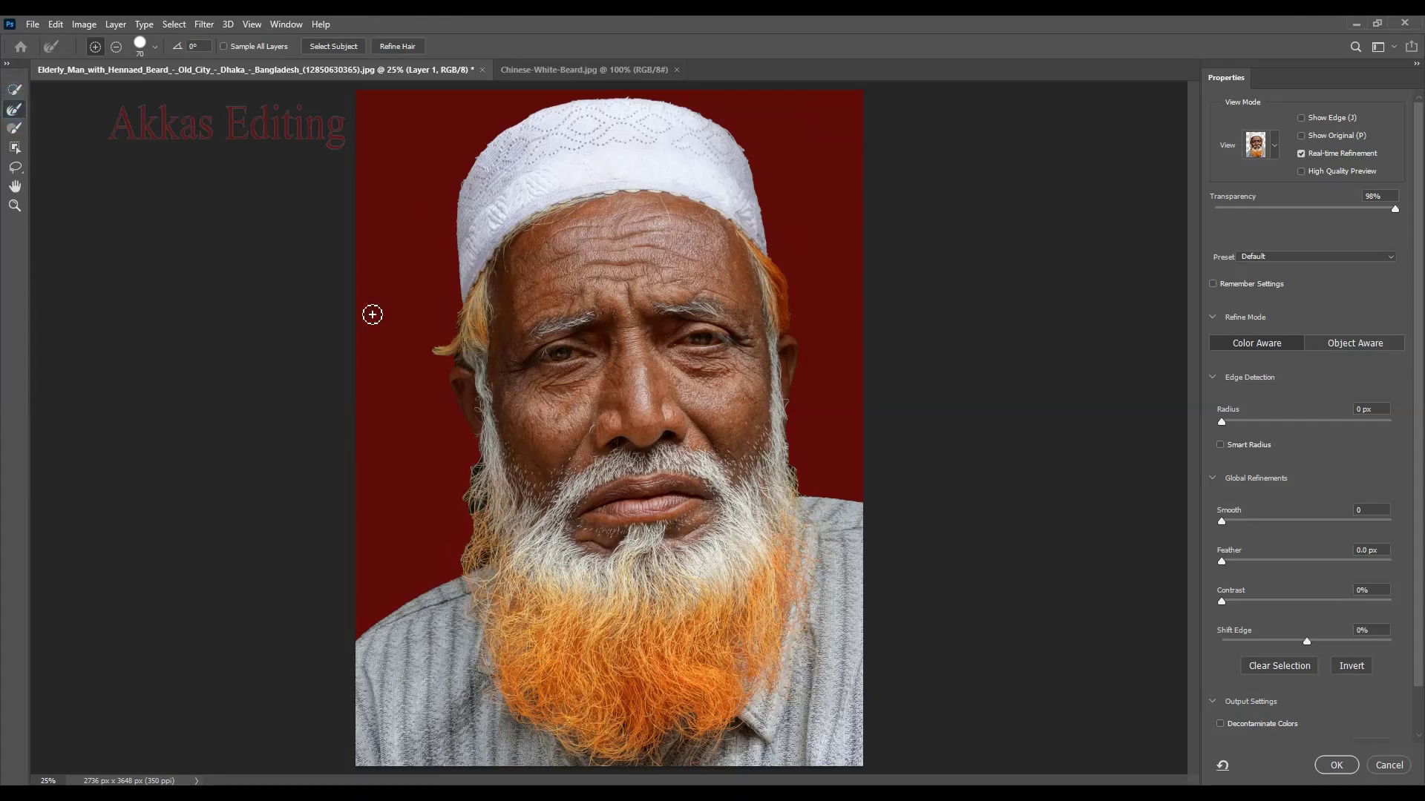
- Zoom in and brush the stray hairs along the left and right beard edges with the Refine Edge Brush
{"action": "key", "text": "ctrl+plus"}
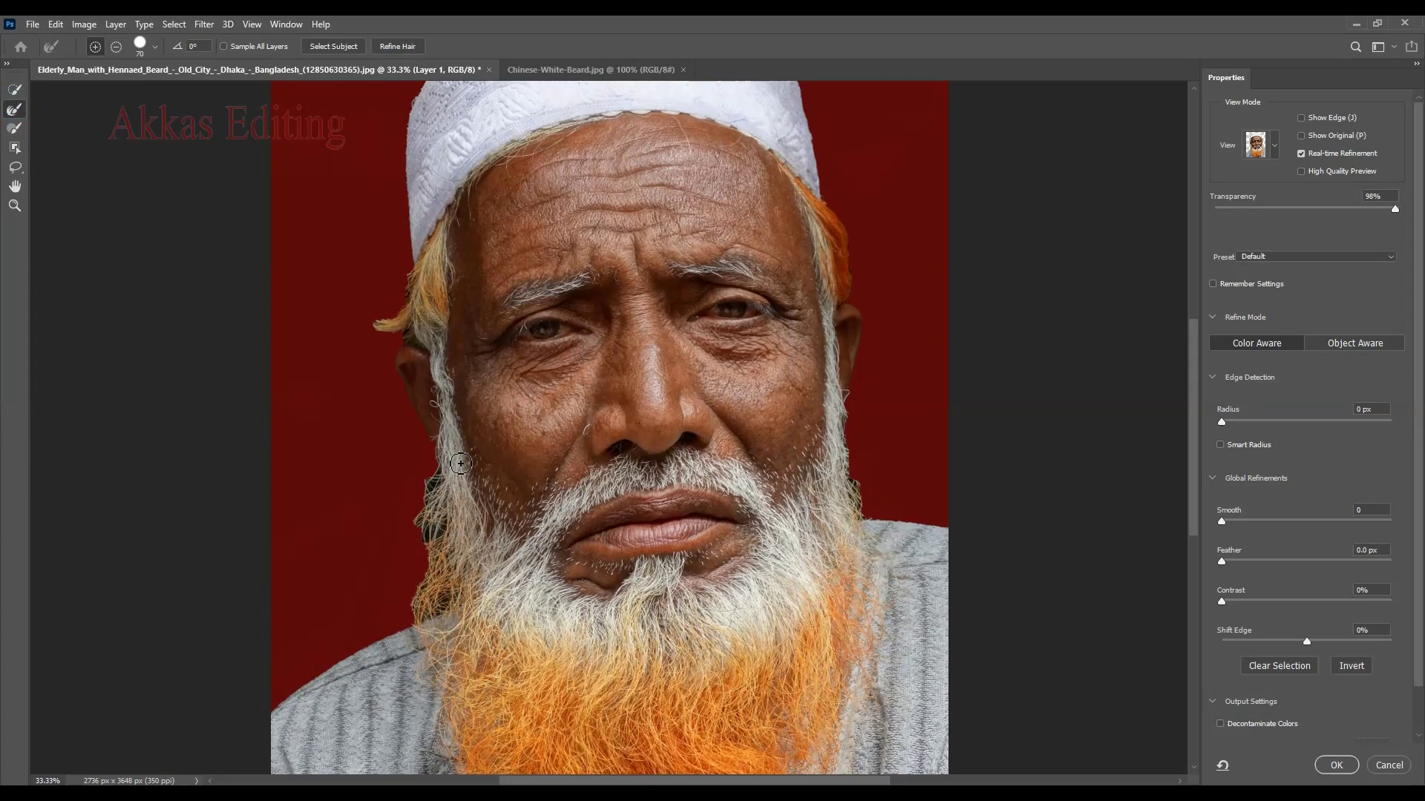
{"action": "mouse_move", "coordinate": [429, 454]}
{"action": "left_mouse_down"}
{"action": "mouse_move", "coordinate": [398, 502]}
{"action": "mouse_move", "coordinate": [423, 509]}
{"action": "mouse_move", "coordinate": [433, 483]}
{"action": "mouse_move", "coordinate": [443, 507]}
{"action": "mouse_move", "coordinate": [420, 557]}
{"action": "mouse_move", "coordinate": [423, 602]}
{"action": "mouse_move", "coordinate": [407, 592]}
{"action": "mouse_move", "coordinate": [402, 504]}
{"action": "mouse_move", "coordinate": [388, 531]}
{"action": "mouse_move", "coordinate": [388, 509]}
{"action": "mouse_move", "coordinate": [385, 579]}
{"action": "left_mouse_up"}
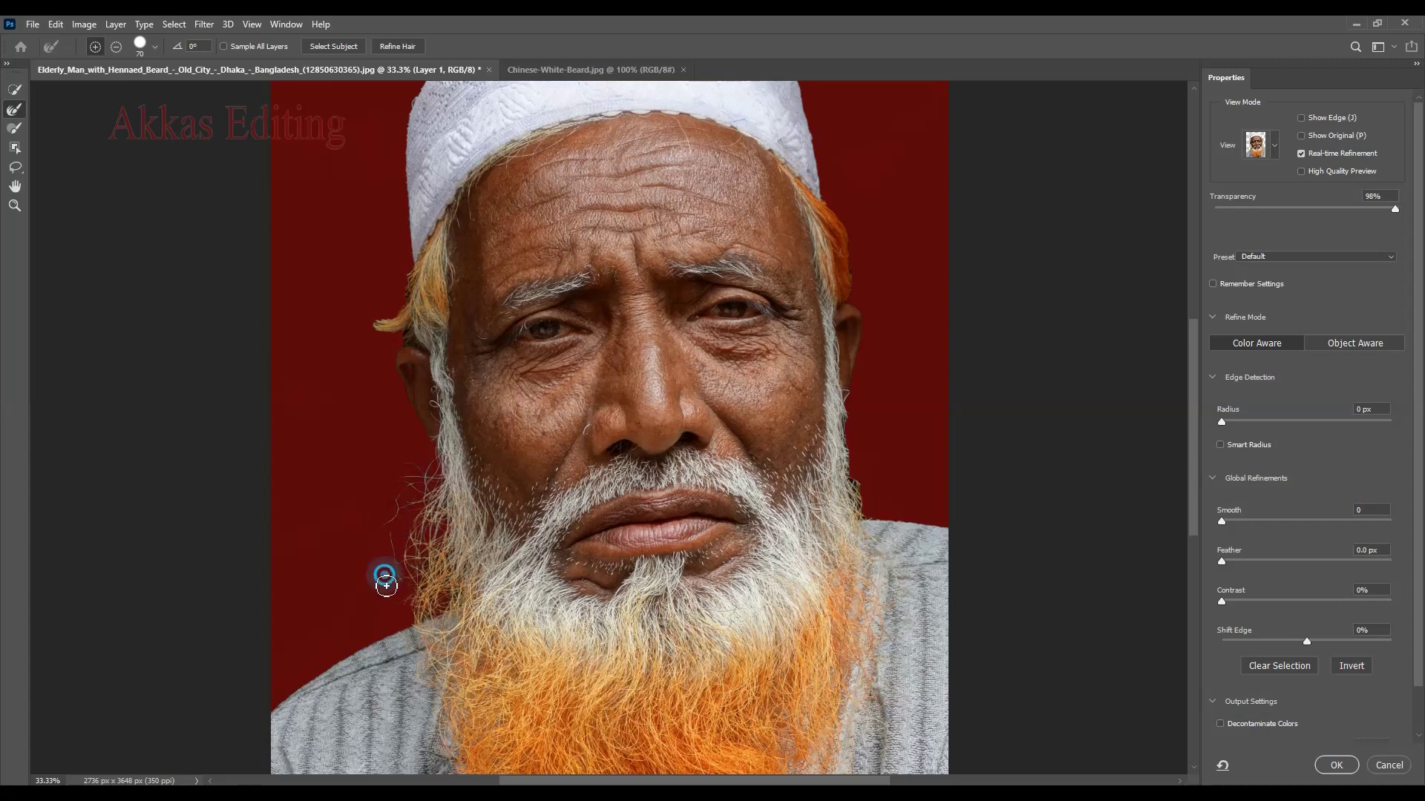
{"action": "mouse_move", "coordinate": [390, 502]}
{"action": "left_mouse_down"}
{"action": "mouse_move", "coordinate": [400, 598]}
{"action": "mouse_move", "coordinate": [388, 483]}
{"action": "mouse_move", "coordinate": [410, 477]}
{"action": "mouse_move", "coordinate": [408, 611]}
{"action": "mouse_move", "coordinate": [394, 546]}
{"action": "mouse_move", "coordinate": [385, 566]}
{"action": "mouse_move", "coordinate": [420, 464]}
{"action": "mouse_move", "coordinate": [363, 331]}
{"action": "mouse_move", "coordinate": [394, 257]}
{"action": "left_mouse_up"}
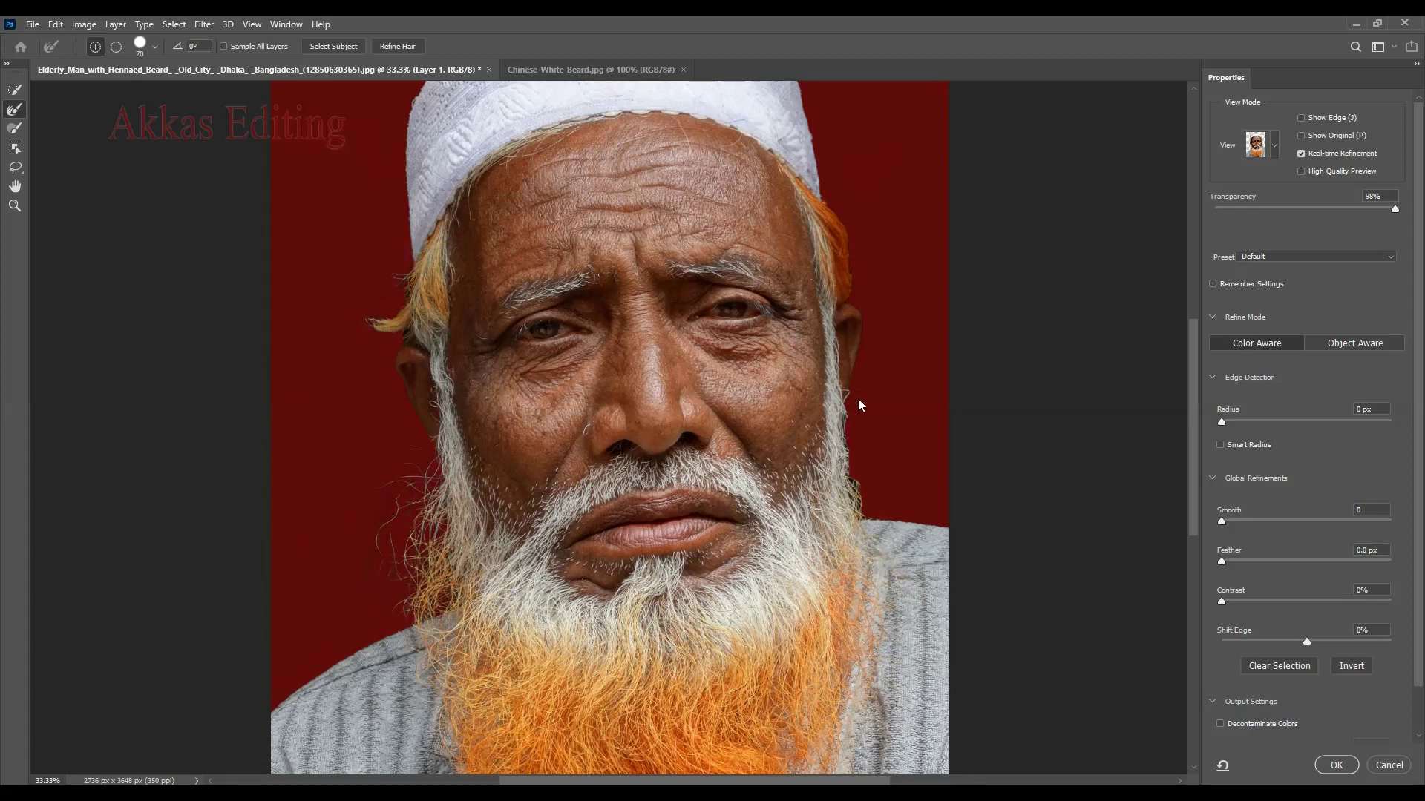
{"action": "mouse_move", "coordinate": [859, 404]}
{"action": "left_mouse_down"}
{"action": "mouse_move", "coordinate": [868, 455]}
{"action": "mouse_move", "coordinate": [852, 436]}
{"action": "mouse_move", "coordinate": [900, 494]}
{"action": "left_mouse_up"}
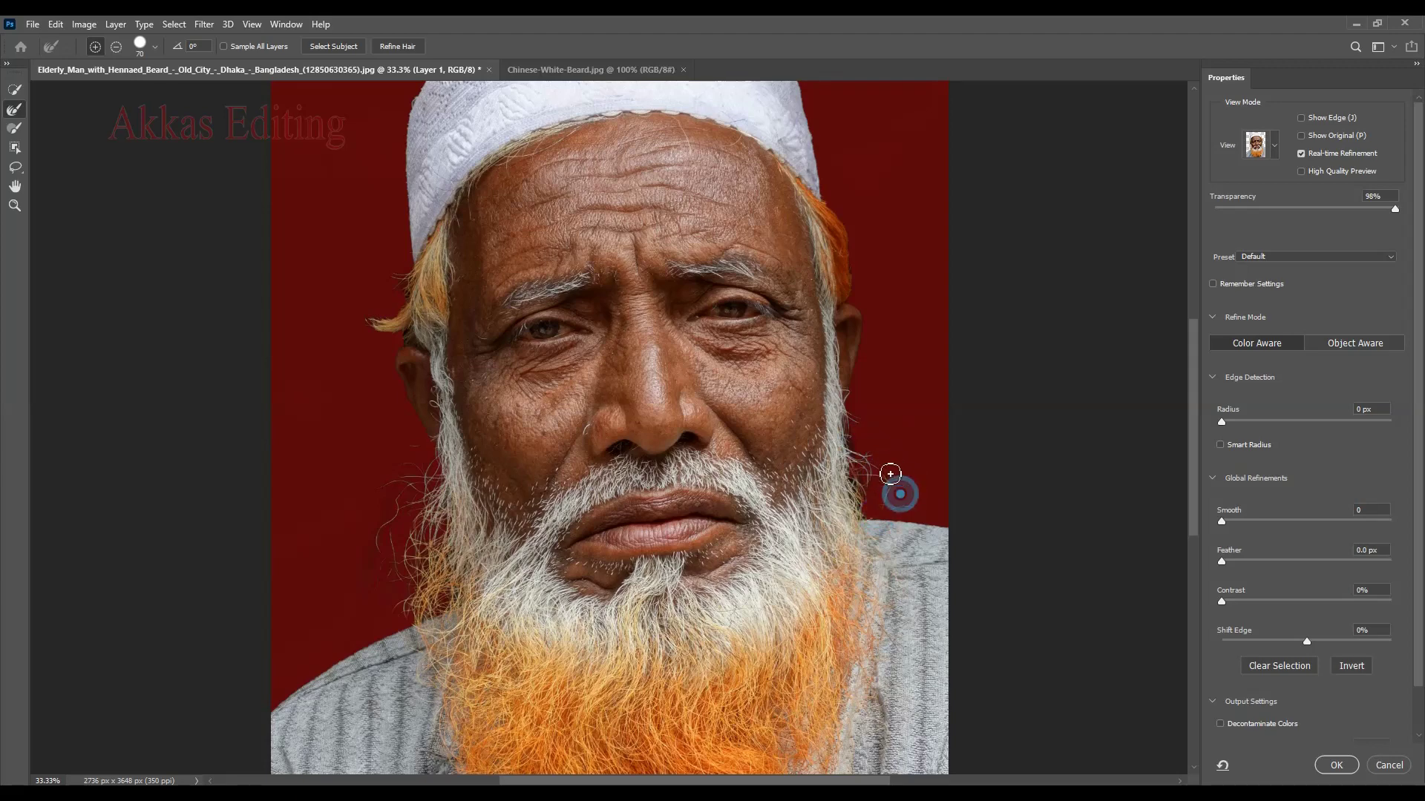
{"action": "left_click_drag", "start_coordinate": [860, 411], "coordinate": [902, 458]}
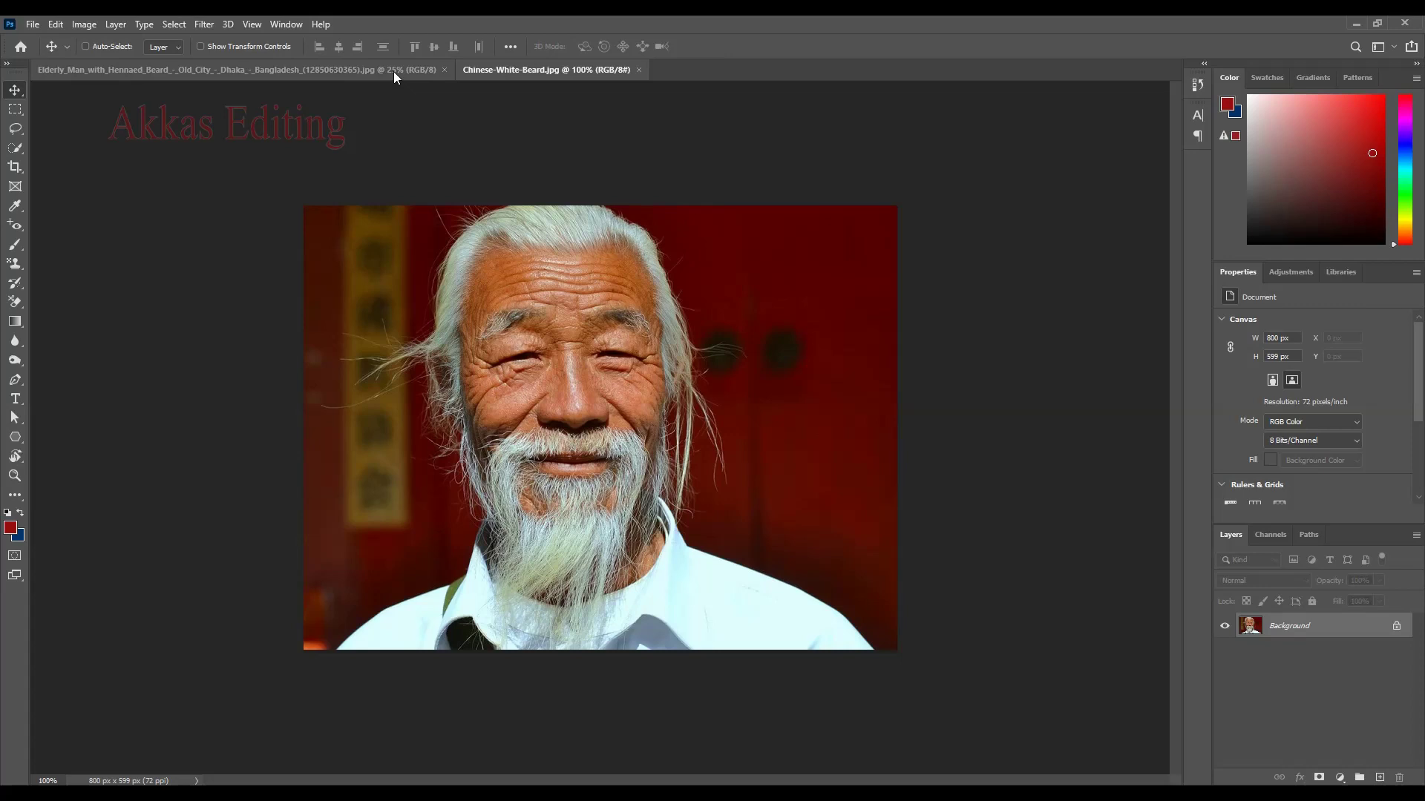
{"action": "left_click", "coordinate": [394, 71]}
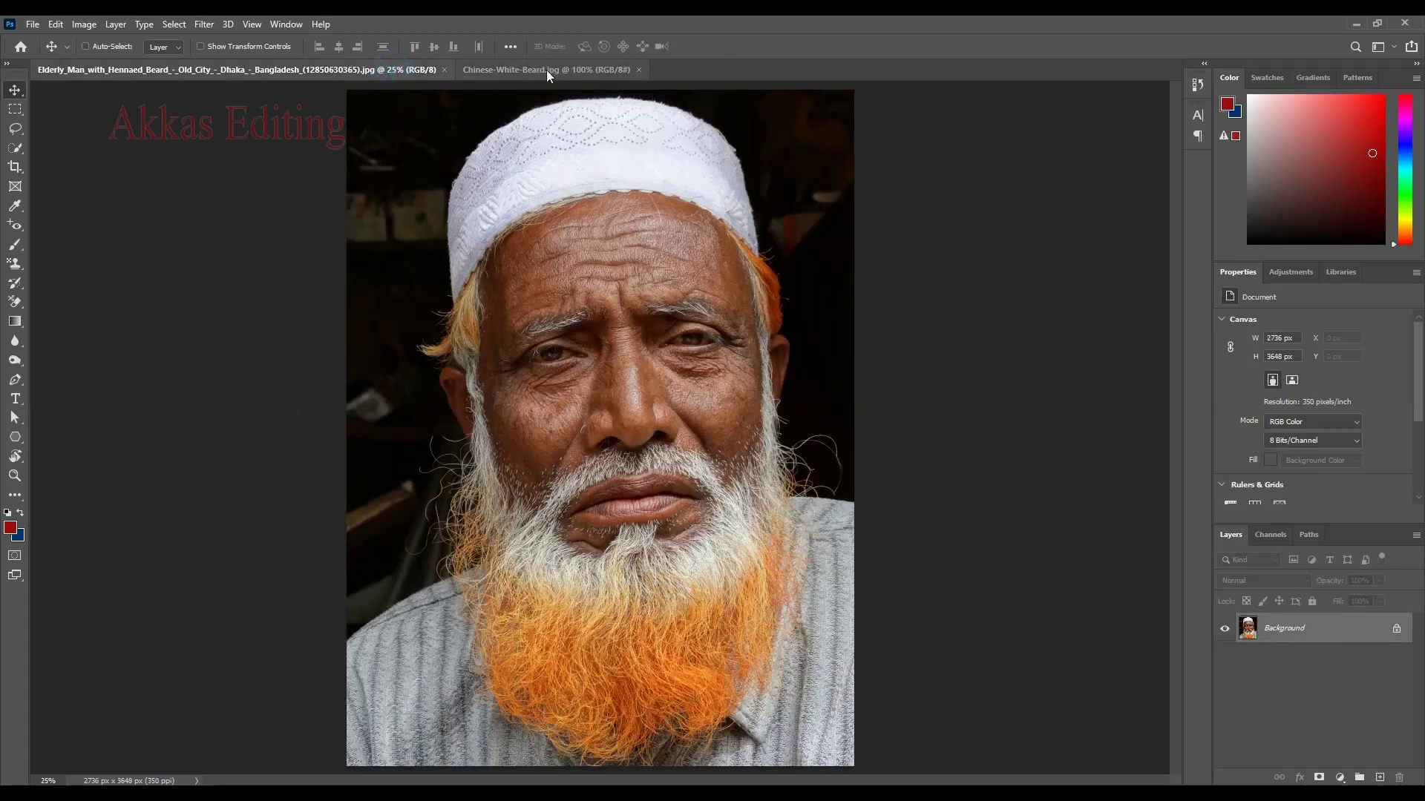
{"action": "left_click", "coordinate": [546, 70]}
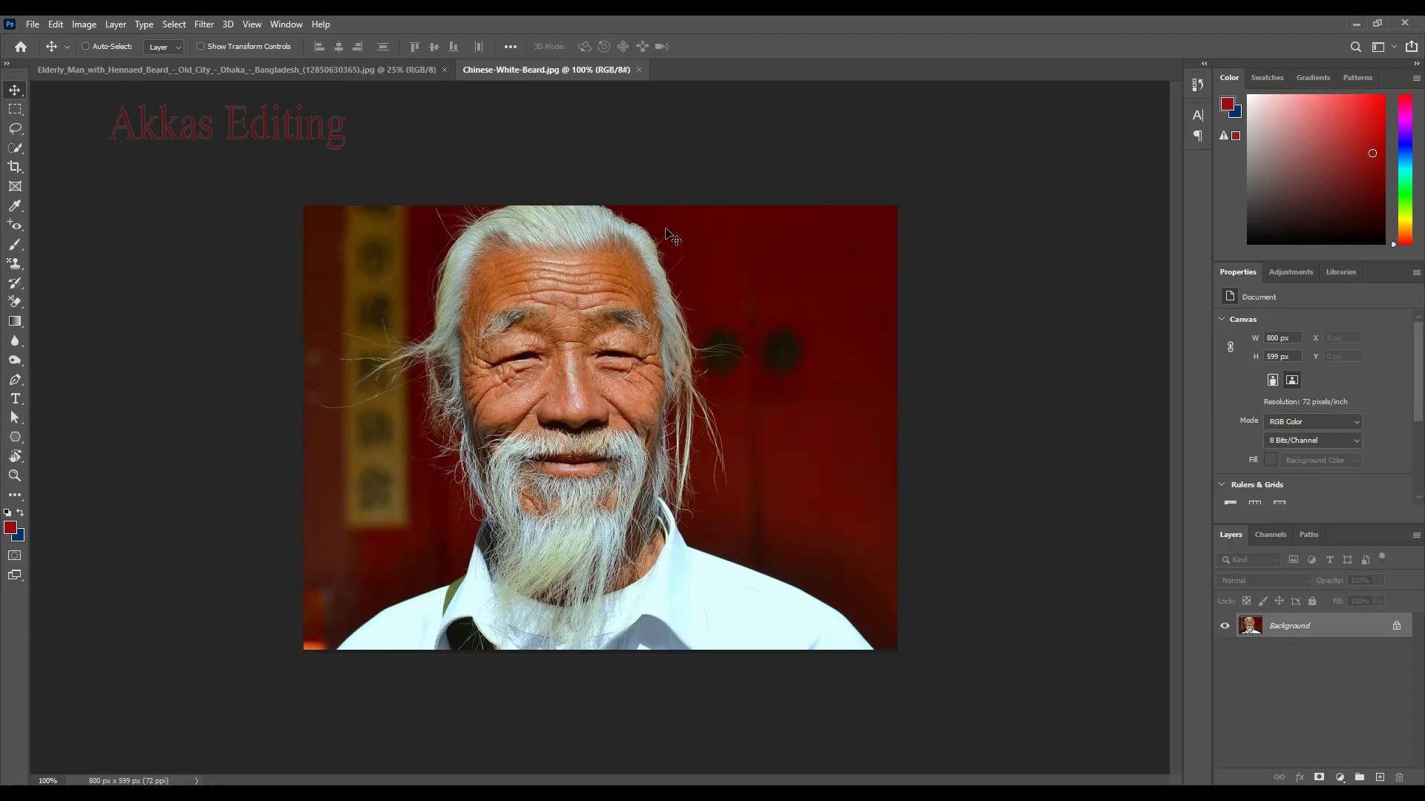
{"action": "left_click", "coordinate": [390, 69]}
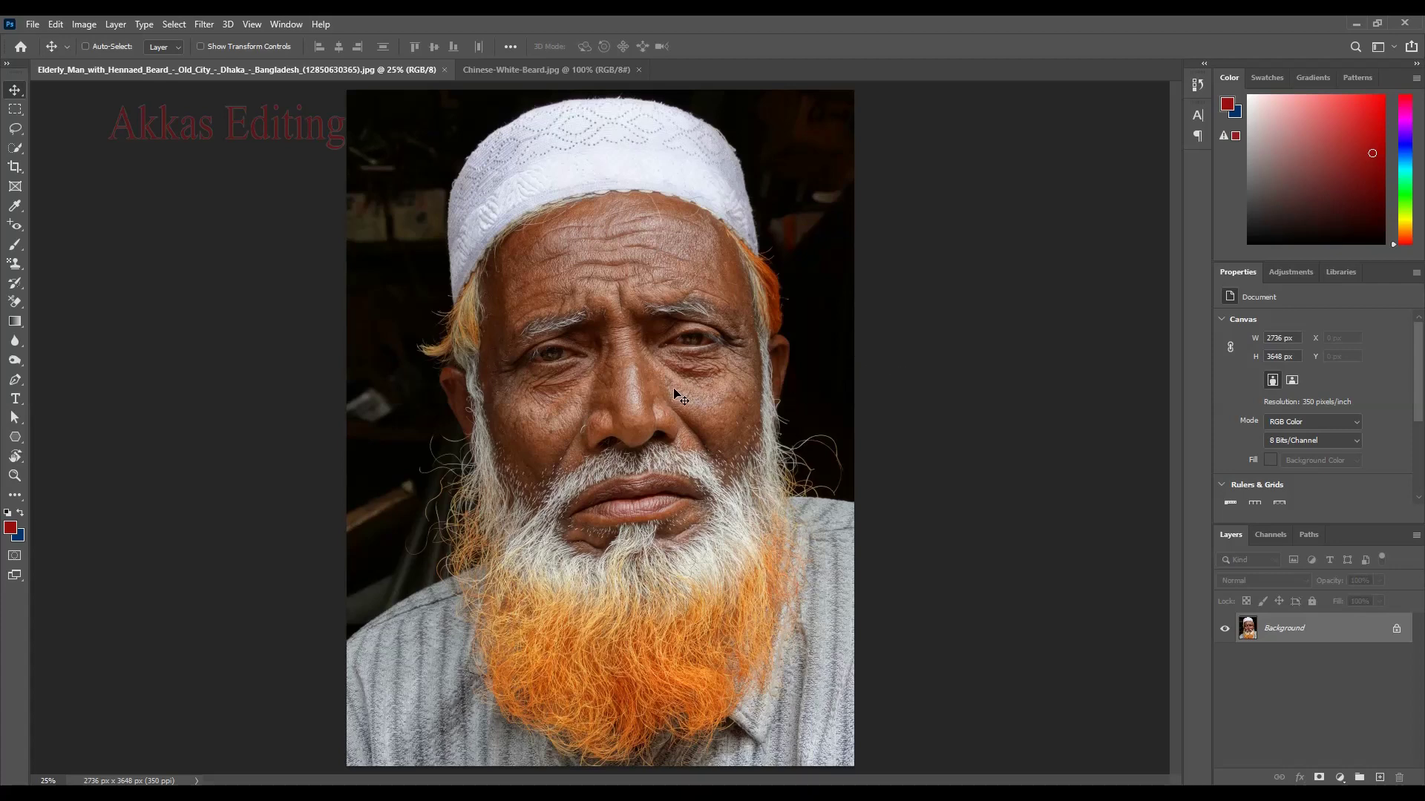
{"action": "key", "text": "ctrl"}
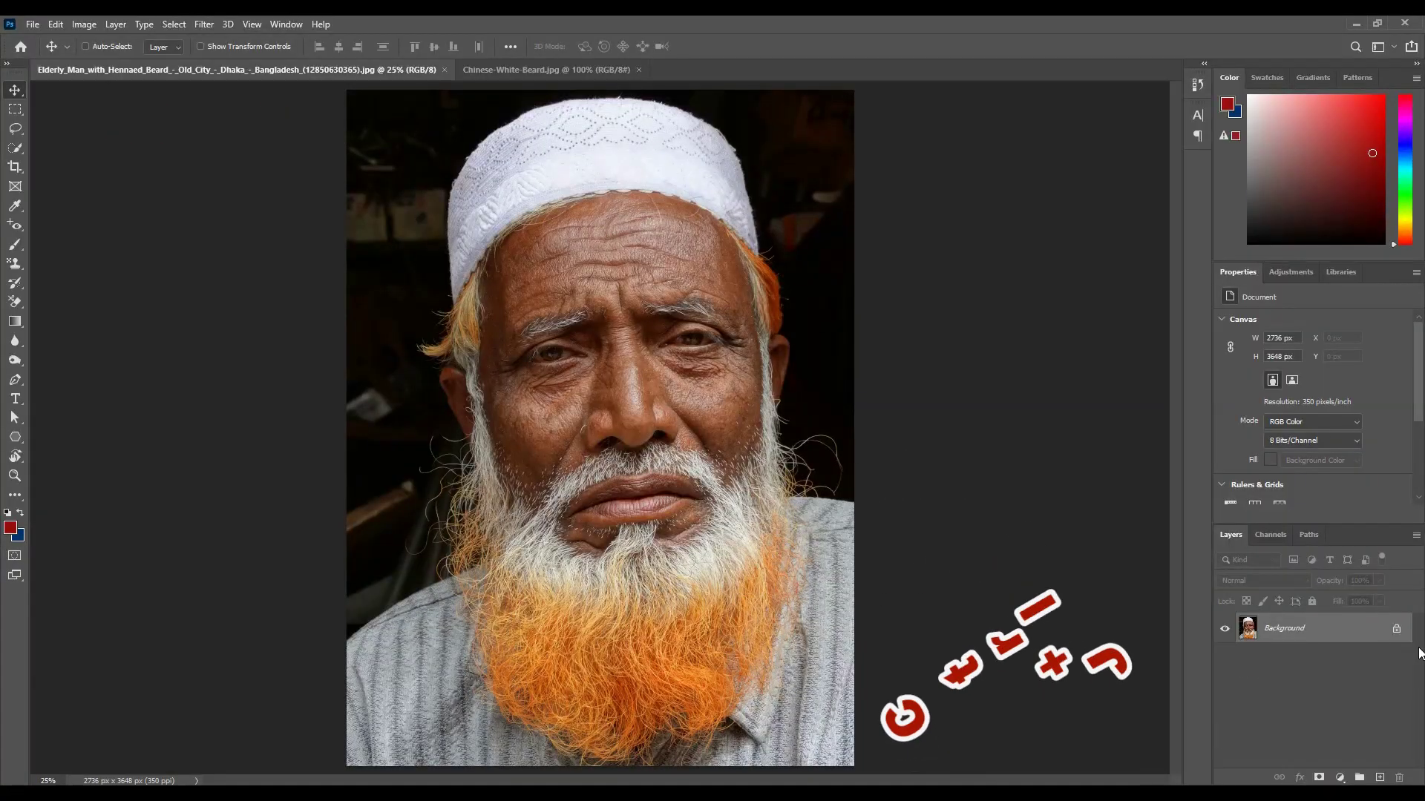
- Duplicate the portrait to Layer 1 and select the Background layer
{"action": "key", "text": "ctrl"}
{"action": "key", "text": "ctrl+j"}
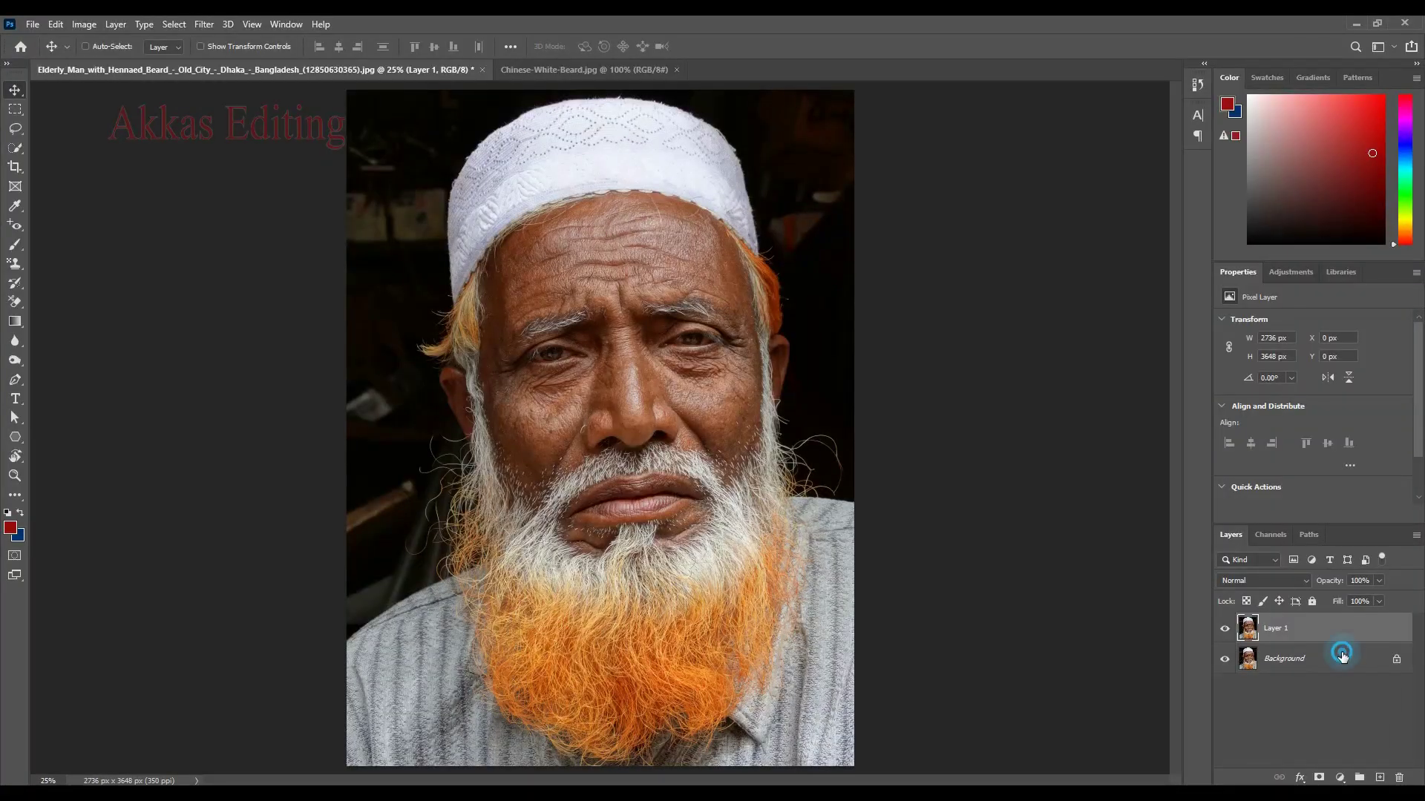
{"action": "left_click", "coordinate": [1343, 658]}
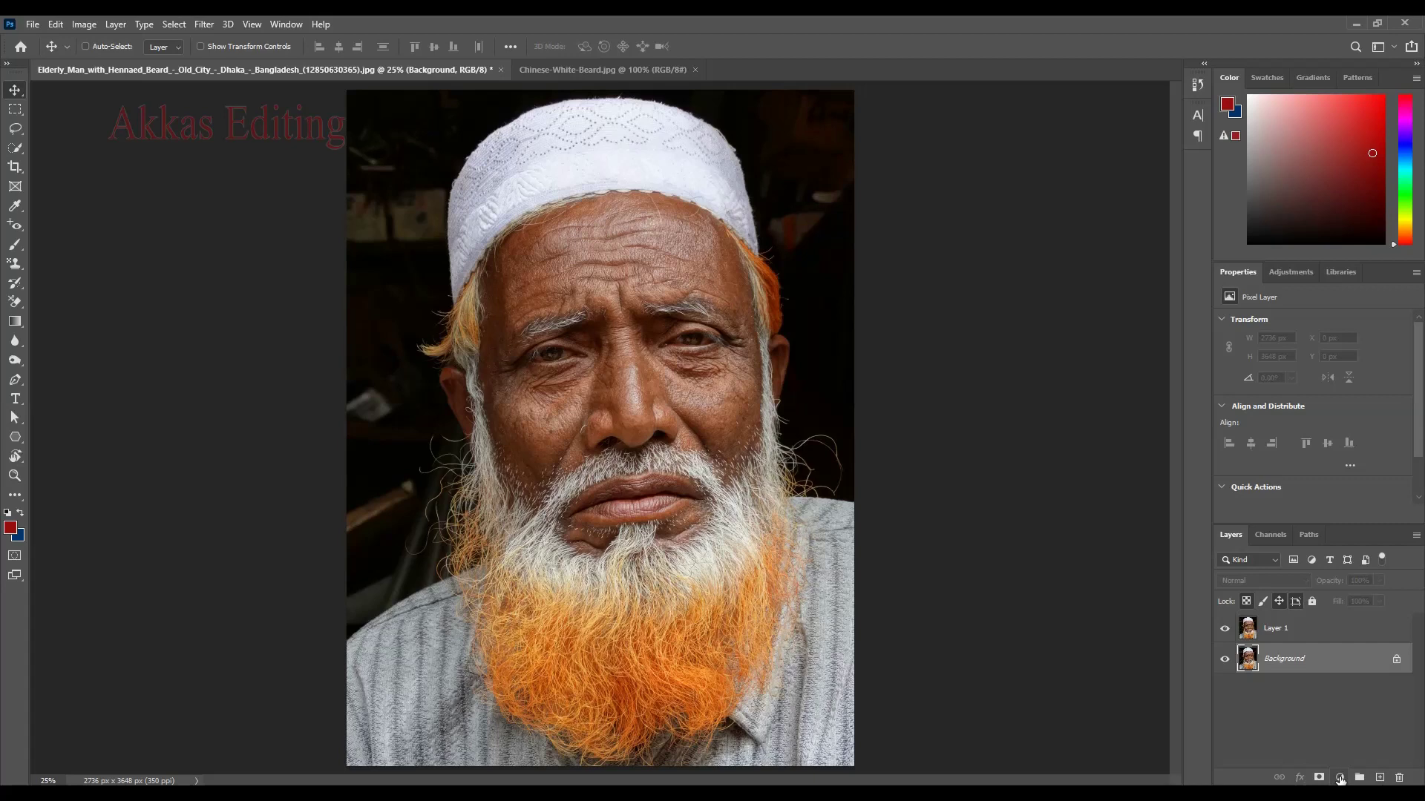
- Add a dark red (620b0b) Solid Color fill layer above Background, then select Layer 1
{"action": "left_click", "coordinate": [1339, 778]}
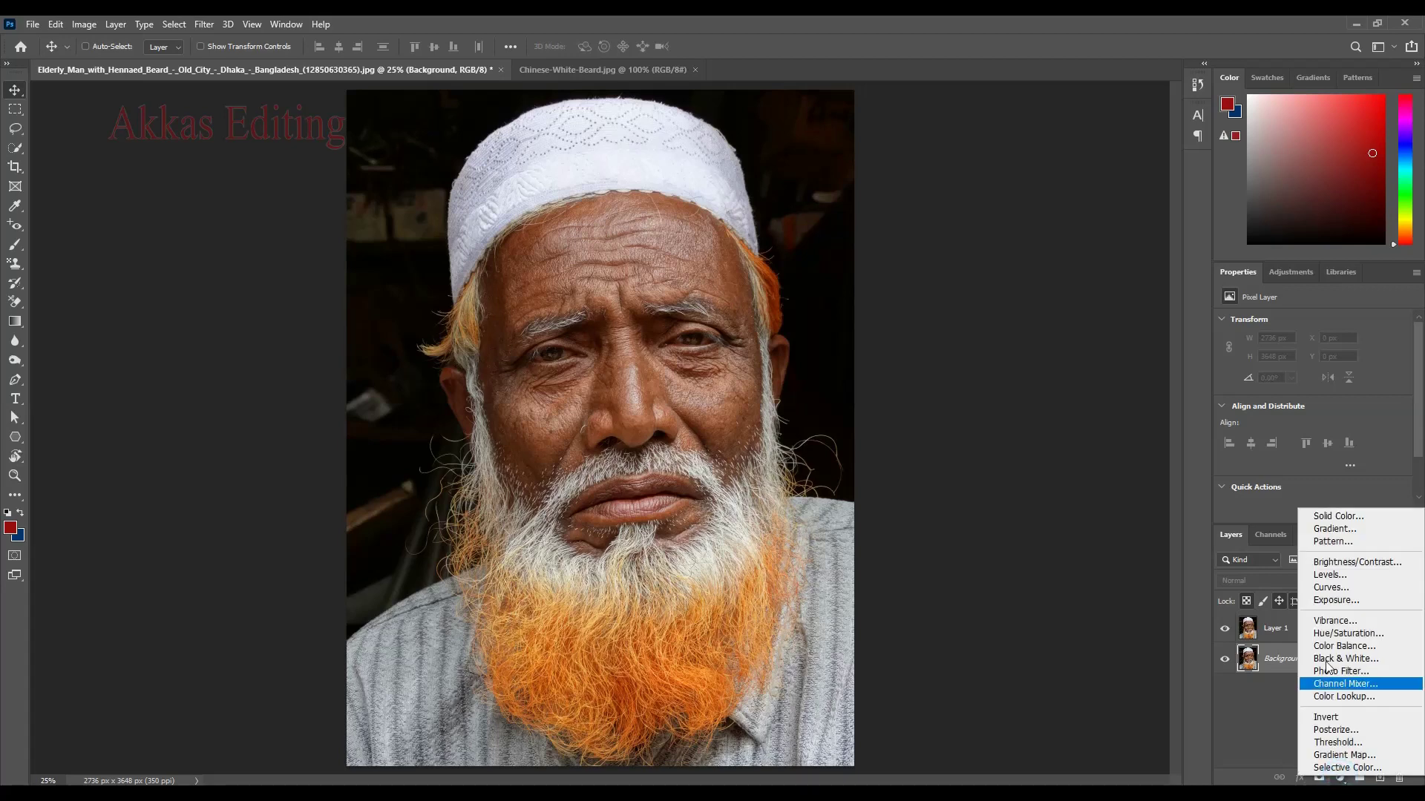
{"action": "left_click", "coordinate": [1339, 516]}
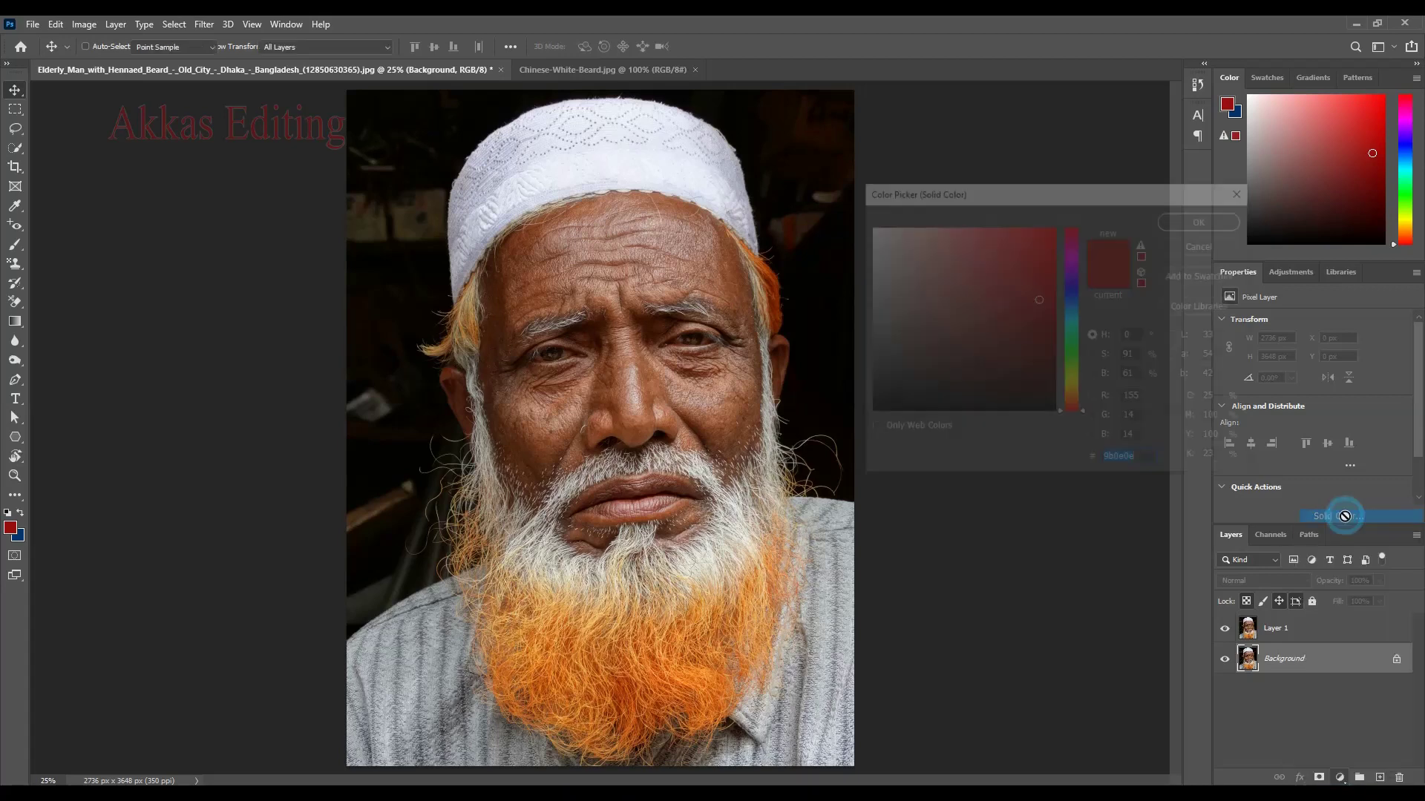
{"action": "left_click", "coordinate": [1035, 341]}
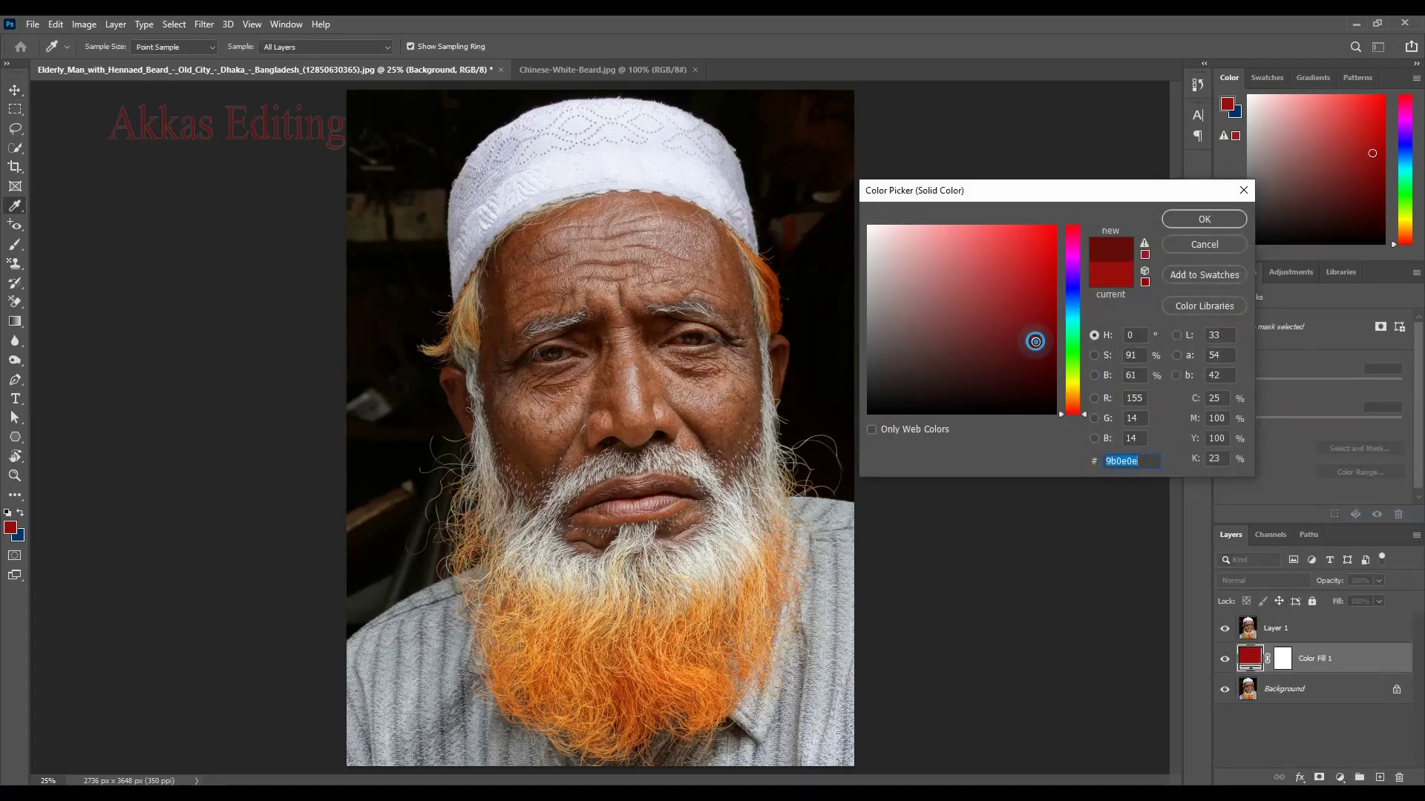
{"action": "left_click", "coordinate": [1190, 219]}
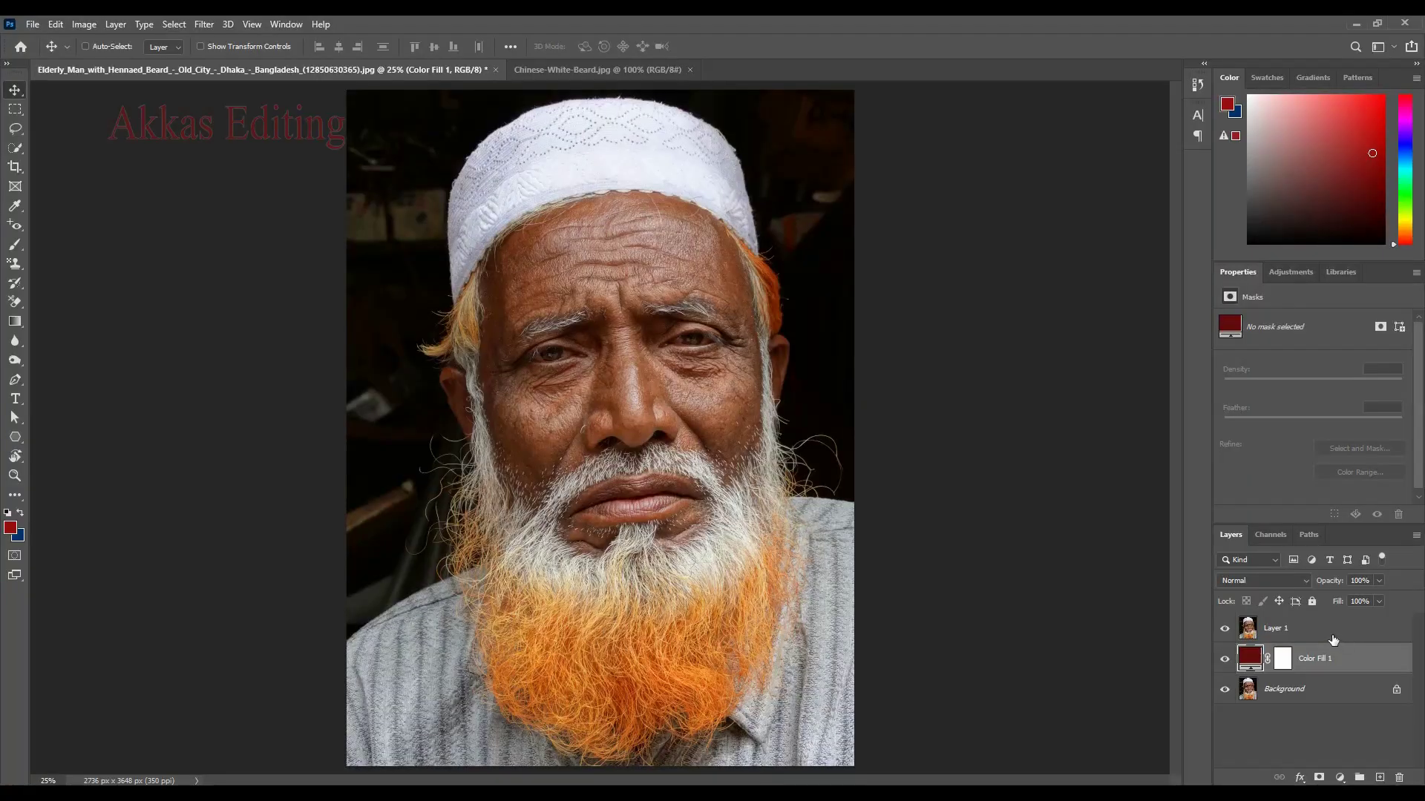
{"action": "left_click", "coordinate": [1332, 636]}
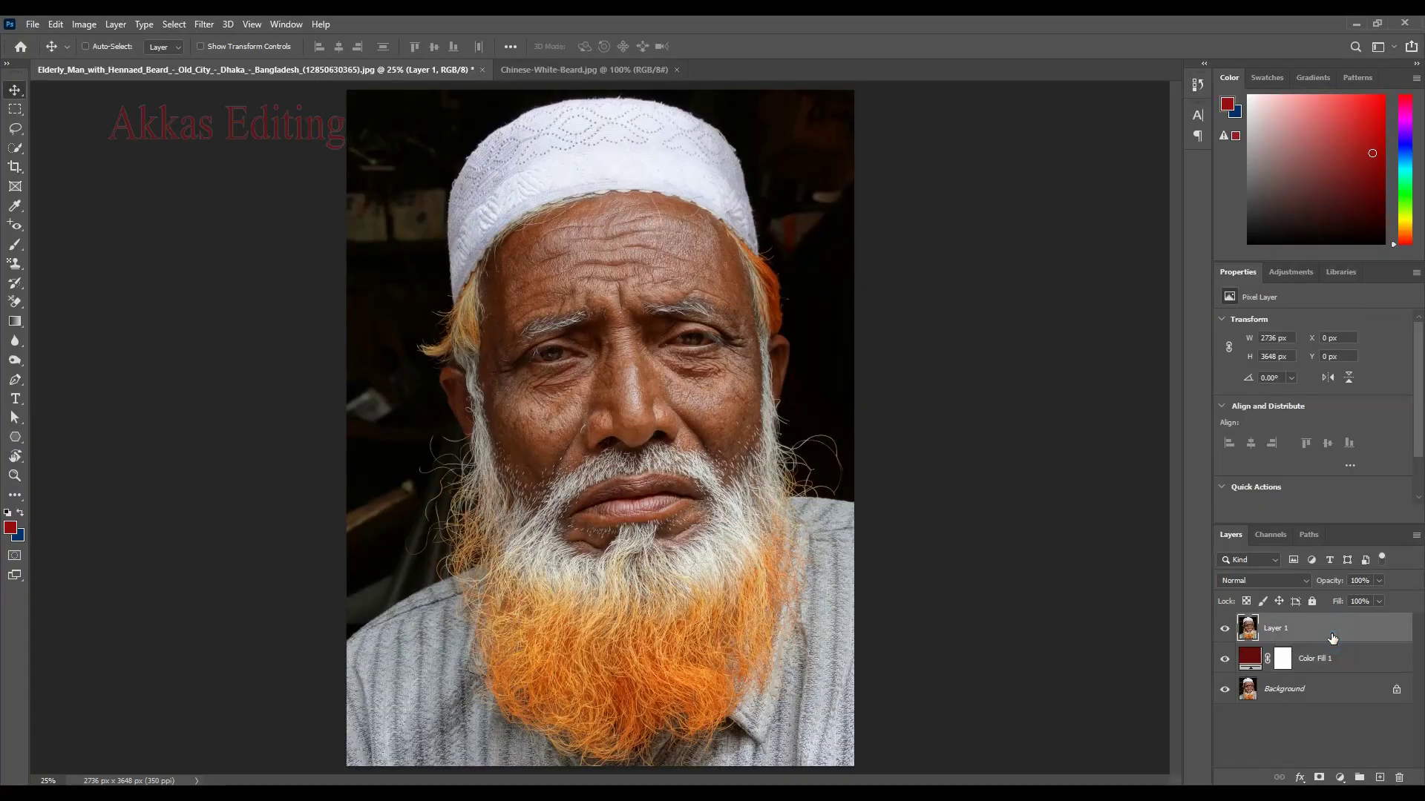
- Select the man on Layer 1 with the Quick Selection tool's Select Subject and enter Select and Mask
{"action": "left_click", "coordinate": [23, 147]}
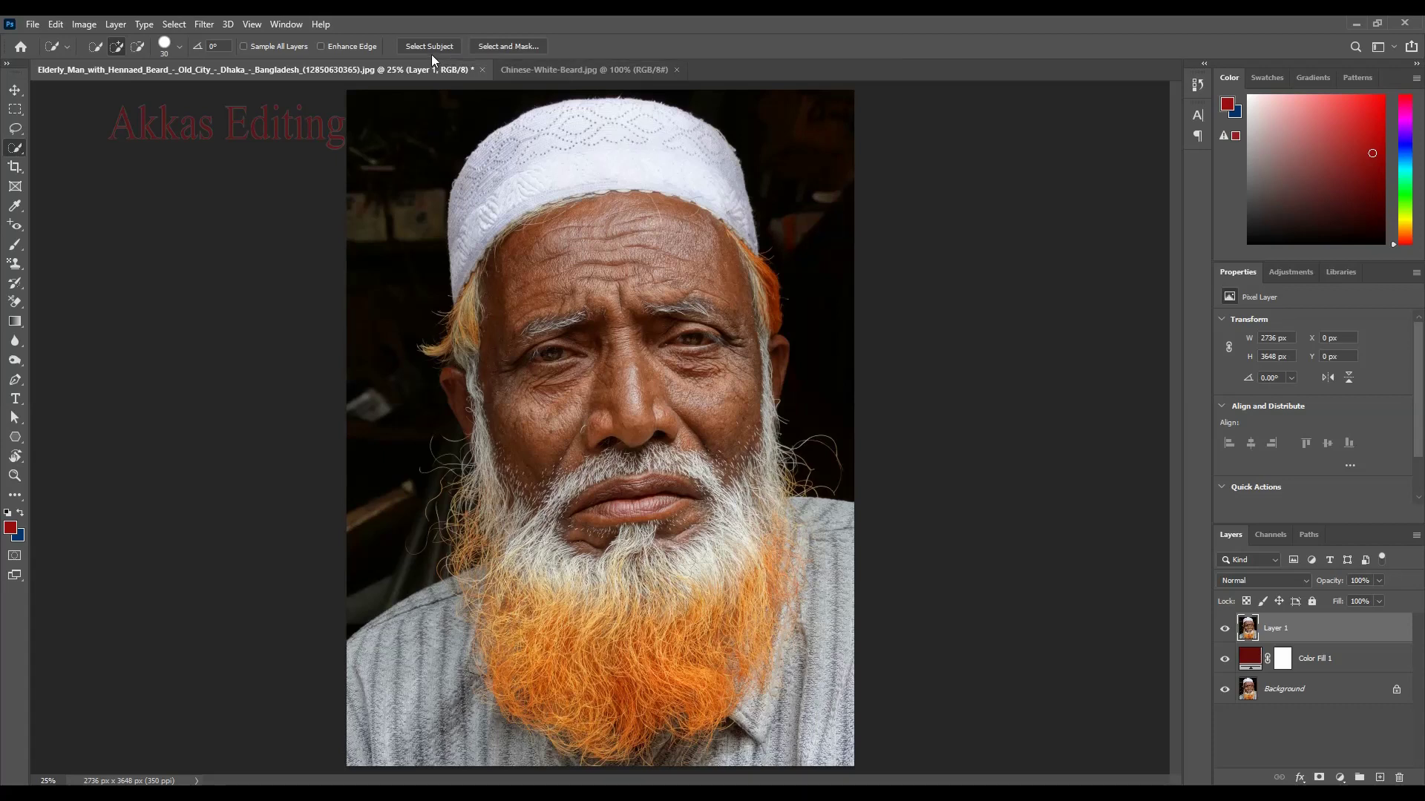
{"action": "left_click", "coordinate": [433, 49]}
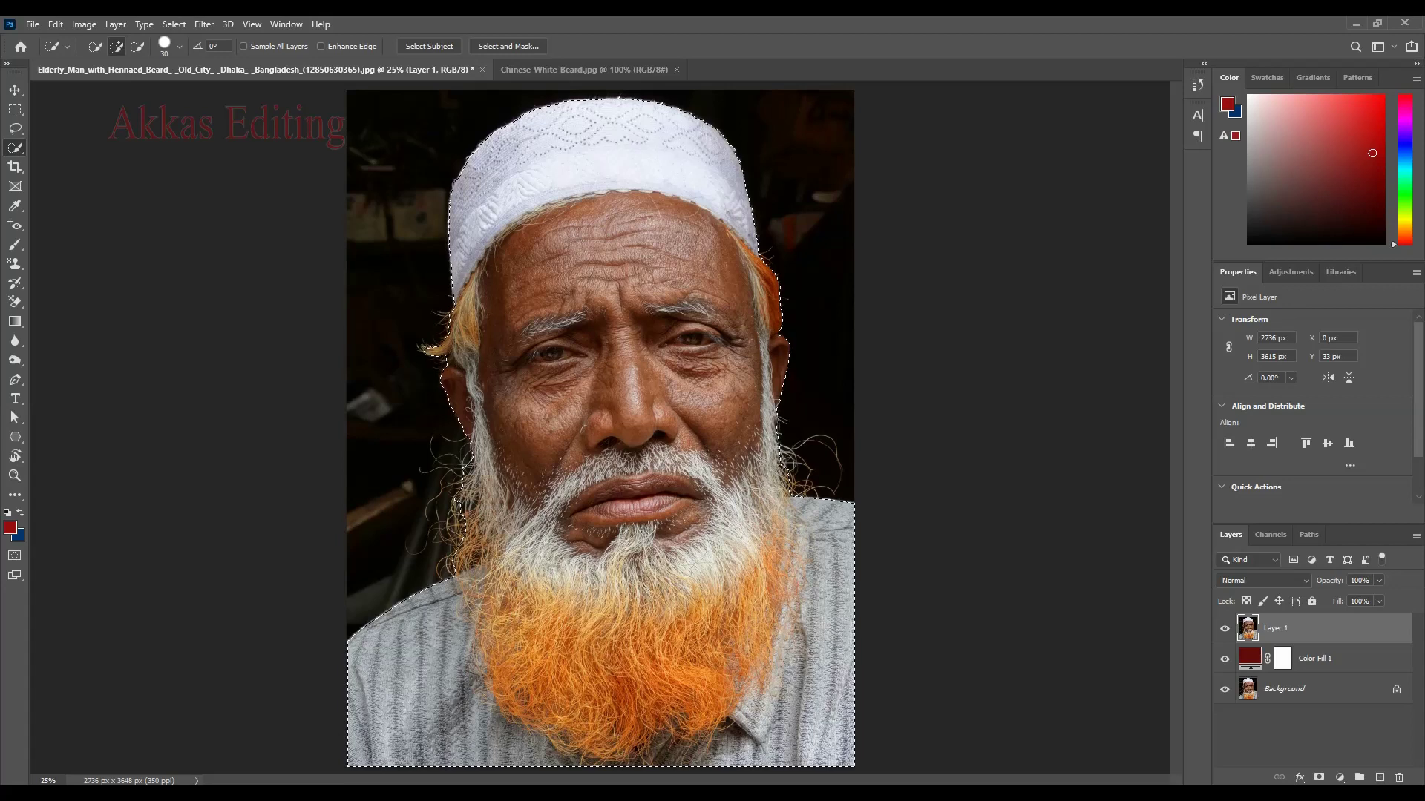
{"action": "left_click", "coordinate": [1319, 777]}
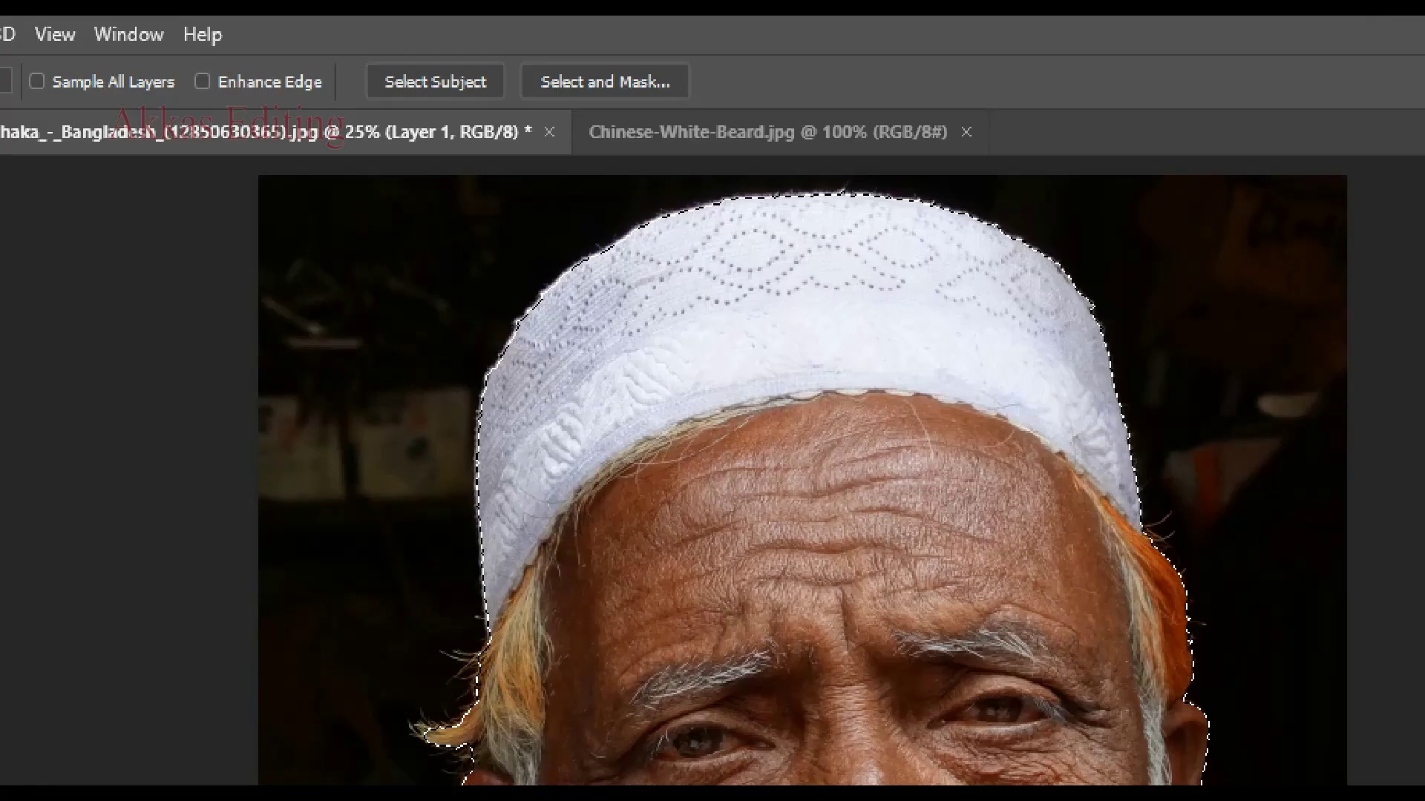
{"action": "left_click", "coordinate": [423, 45]}
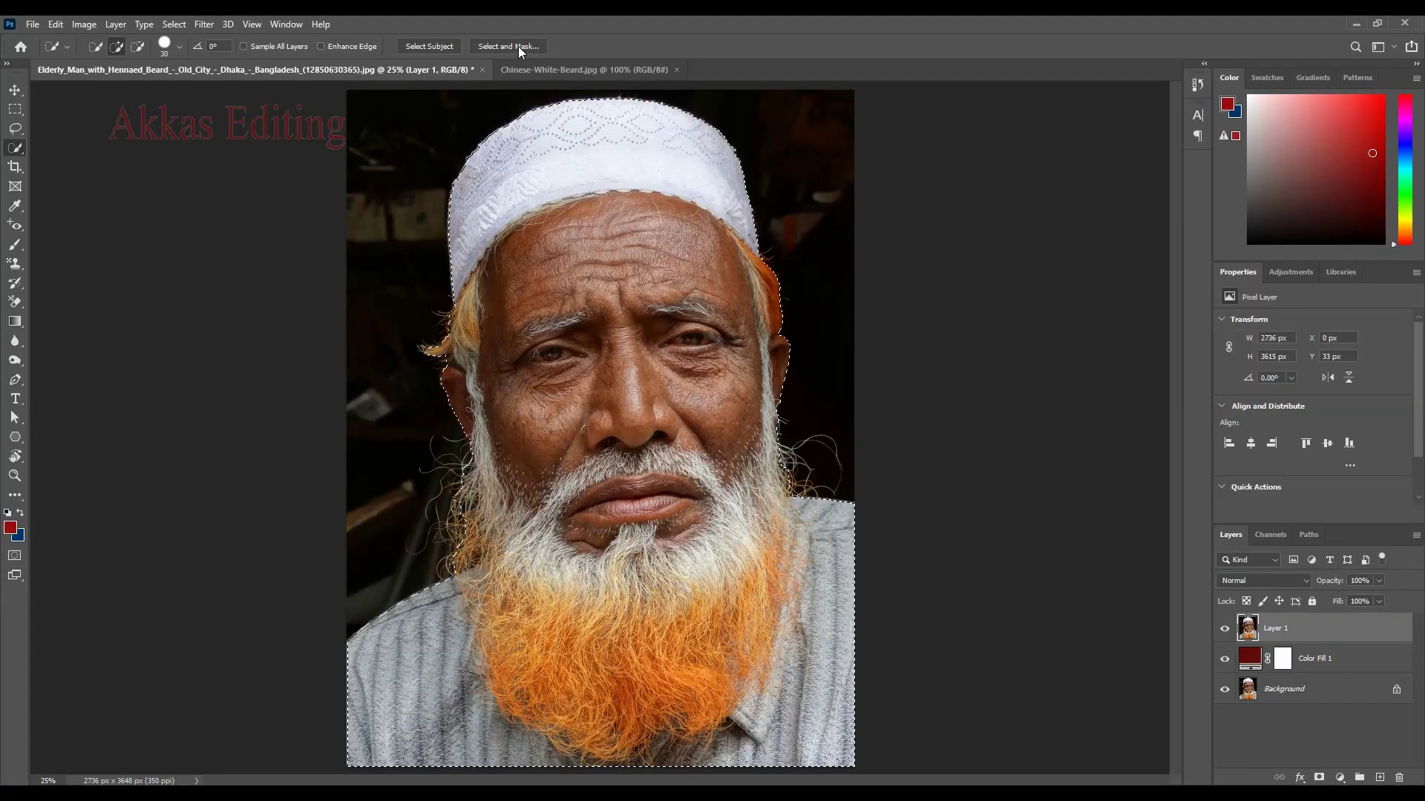
{"action": "left_click", "coordinate": [518, 46]}
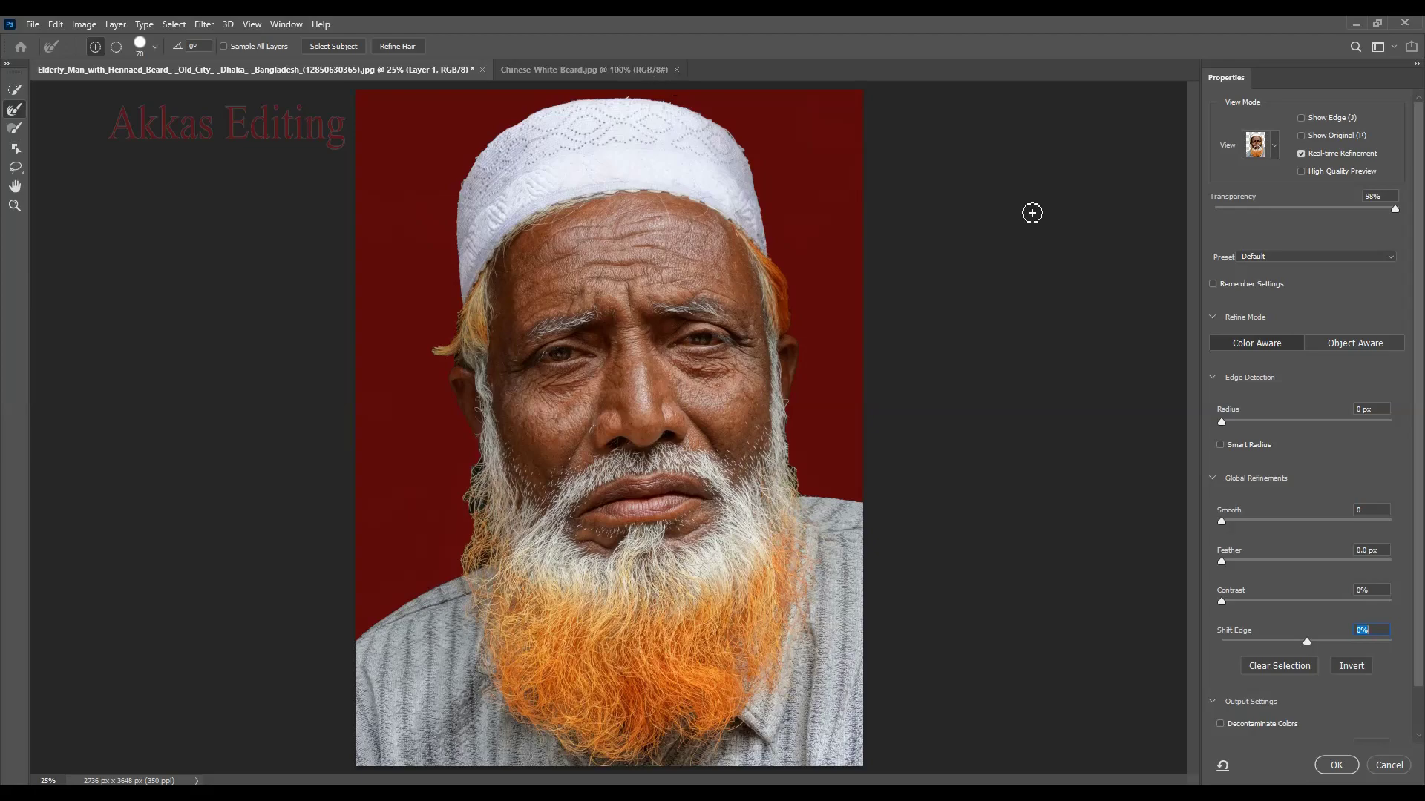
- Zoom in and use the Refine Edge Brush on the left beard edge and the hair beside the cap
{"action": "scroll", "coordinate": [1409, 121], "scroll_direction": "up", "scroll_amount": 5}
{"action": "left_click", "coordinate": [15, 108]}
{"action": "key", "text": "ctrl+plus"}
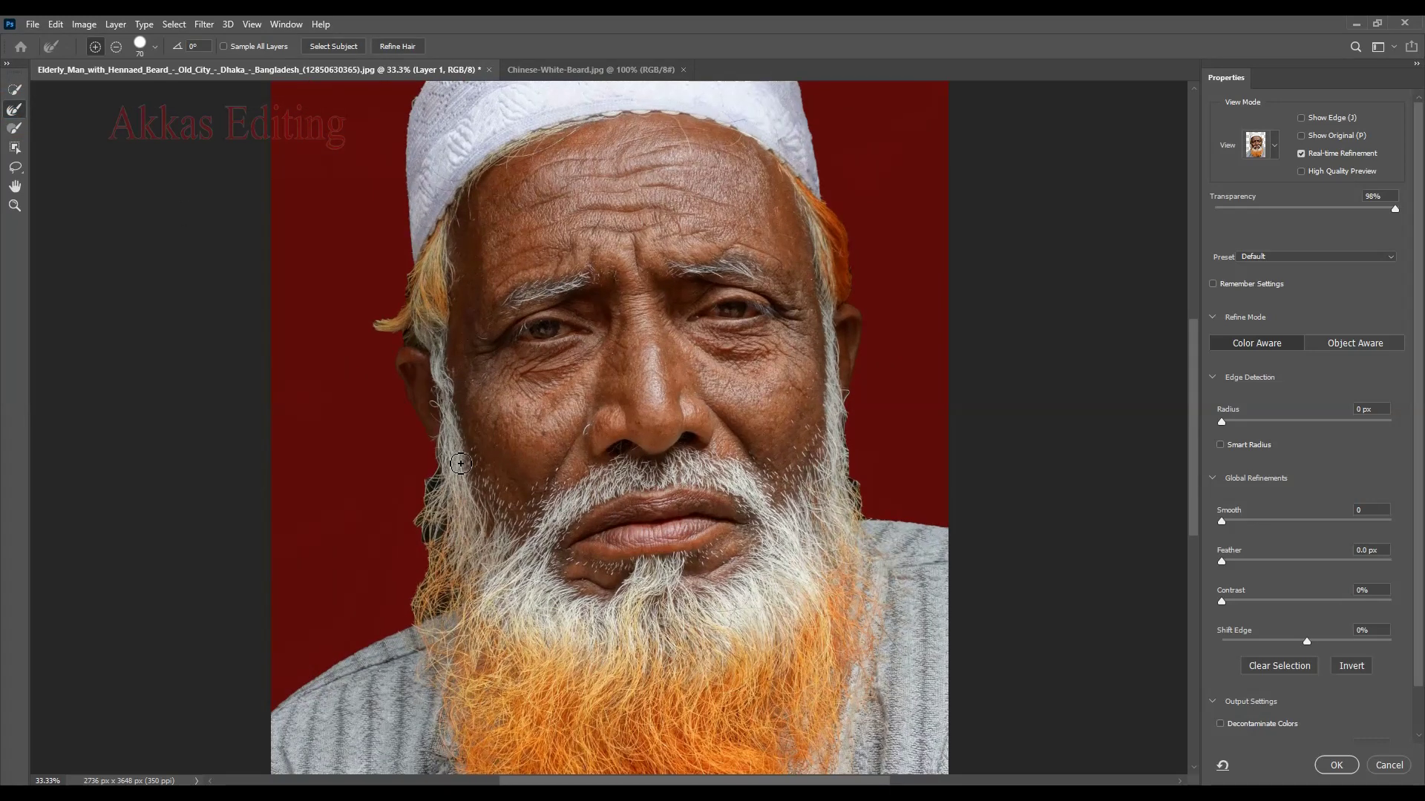
{"action": "left_click_drag", "start_coordinate": [460, 463], "coordinate": [404, 513]}
{"action": "left_click_drag", "start_coordinate": [403, 512], "coordinate": [397, 505]}
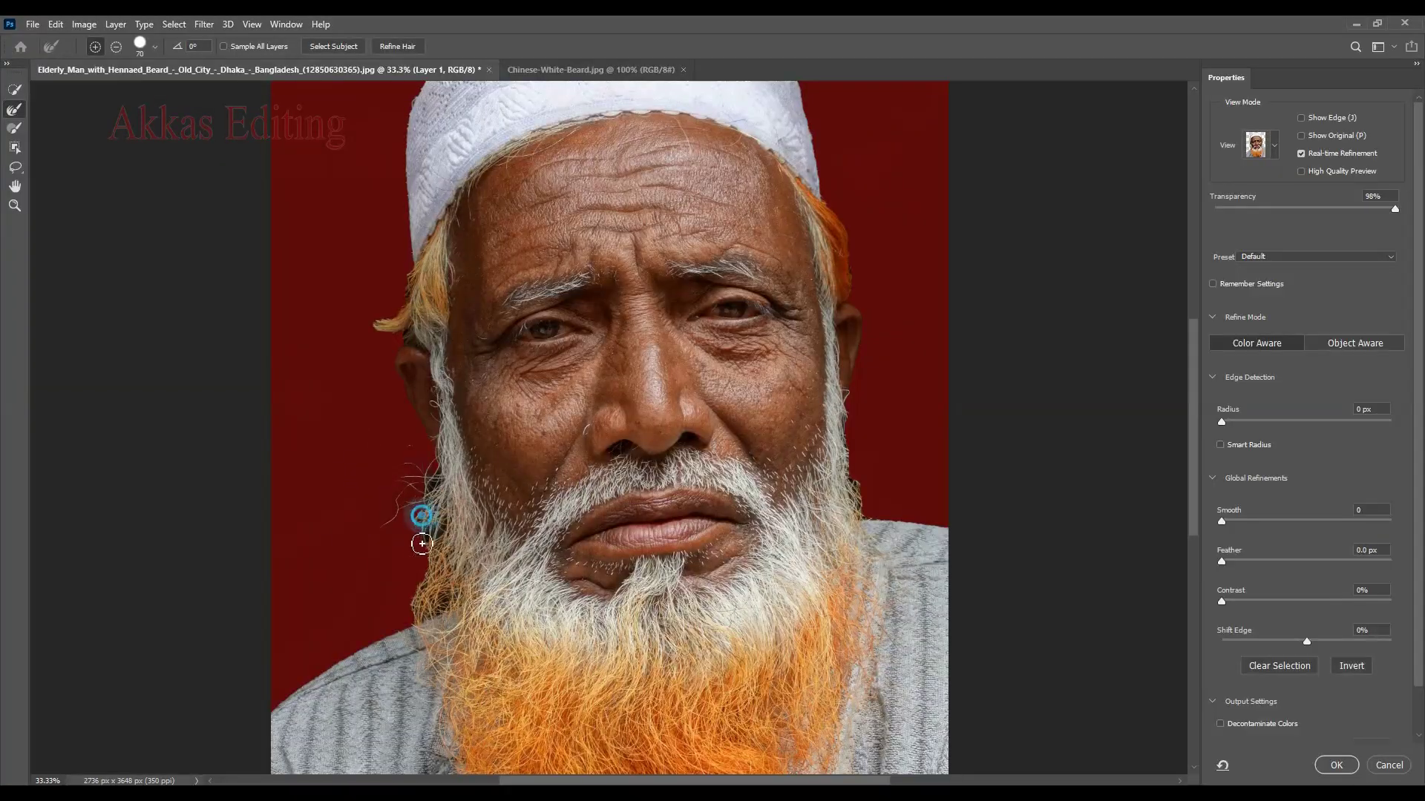
{"action": "mouse_move", "coordinate": [443, 469]}
{"action": "left_mouse_down"}
{"action": "mouse_move", "coordinate": [396, 583]}
{"action": "mouse_move", "coordinate": [387, 572]}
{"action": "left_mouse_up"}
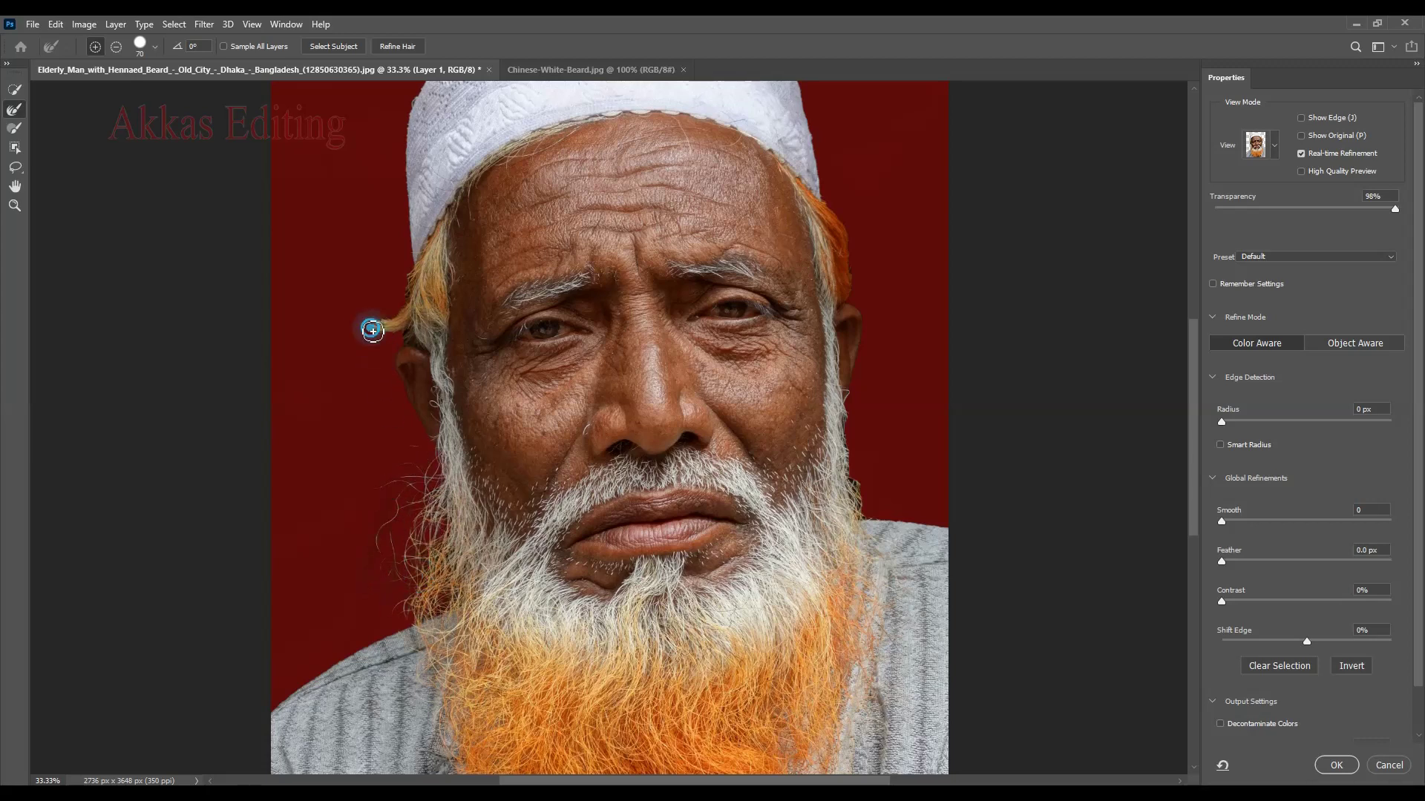
{"action": "left_click_drag", "start_coordinate": [395, 264], "coordinate": [397, 276]}
- Refine the fine hair strands along the right beard edge
{"action": "left_click_drag", "start_coordinate": [852, 407], "coordinate": [871, 477]}
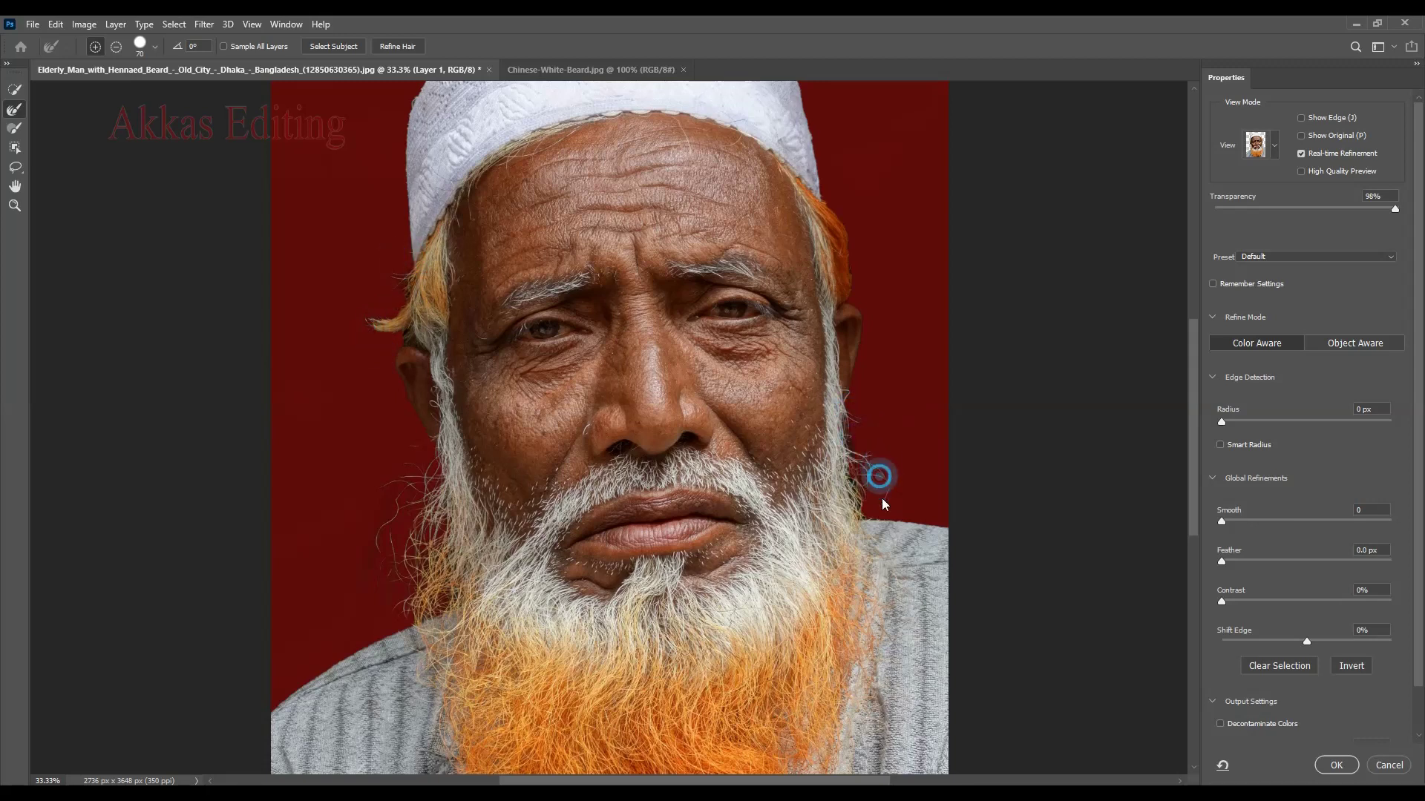
{"action": "mouse_move", "coordinate": [905, 487]}
{"action": "left_mouse_down"}
{"action": "mouse_move", "coordinate": [891, 508]}
{"action": "mouse_move", "coordinate": [922, 506]}
{"action": "mouse_move", "coordinate": [858, 414]}
{"action": "left_mouse_up"}
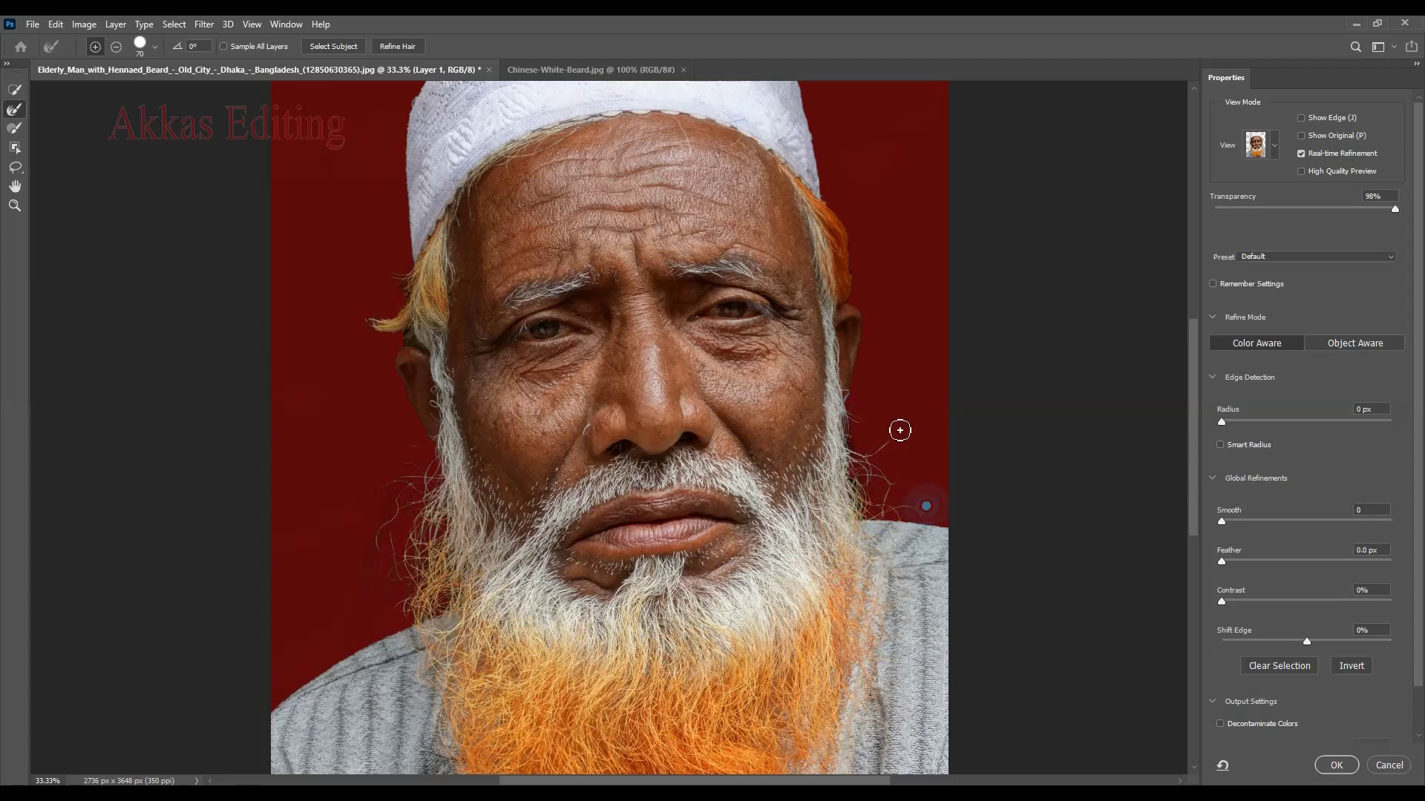
{"action": "left_click_drag", "start_coordinate": [906, 430], "coordinate": [925, 495]}
{"action": "left_click", "coordinate": [894, 442]}
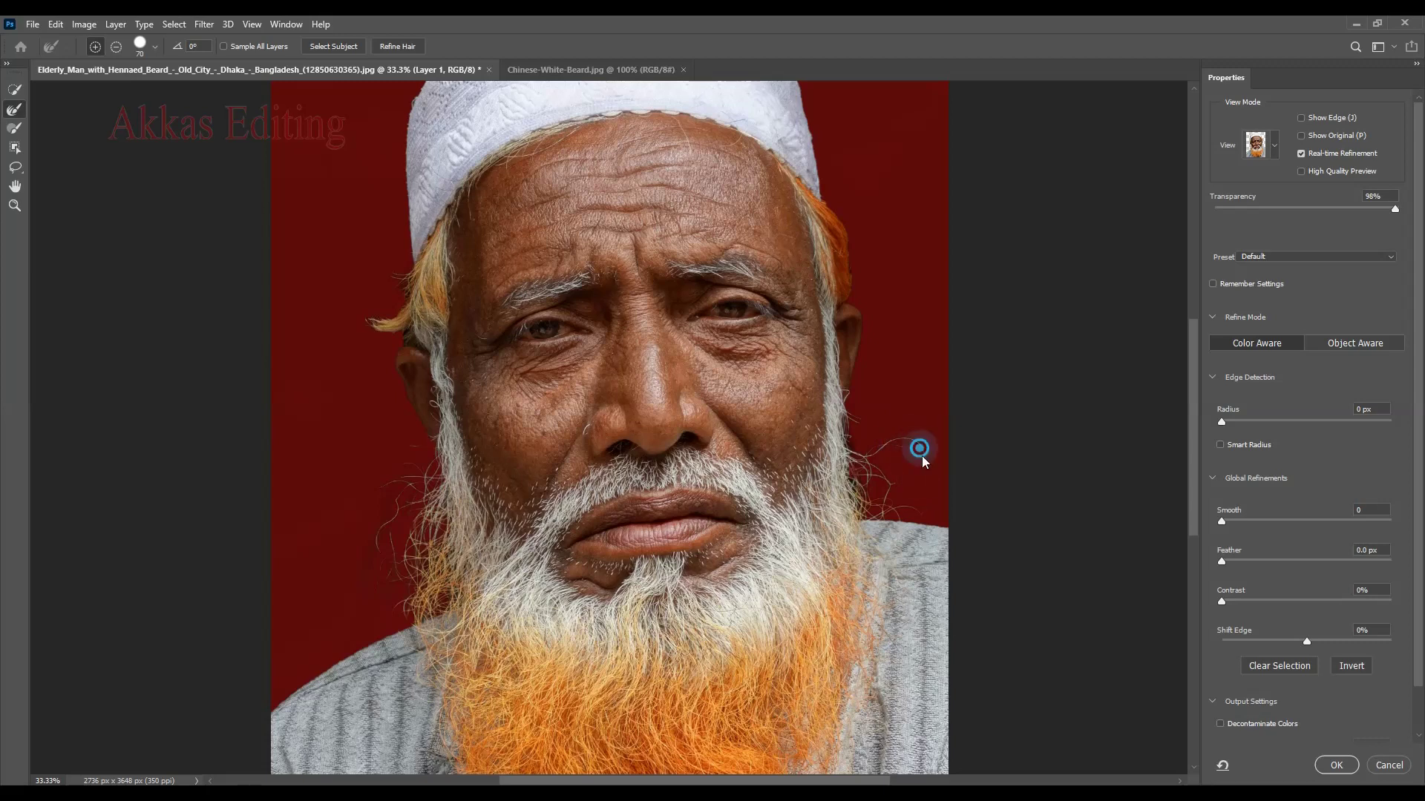
{"action": "left_click", "coordinate": [915, 509]}
{"action": "mouse_move", "coordinate": [925, 517]}
{"action": "left_mouse_down"}
{"action": "mouse_move", "coordinate": [853, 436]}
{"action": "mouse_move", "coordinate": [862, 479]}
{"action": "left_mouse_up"}
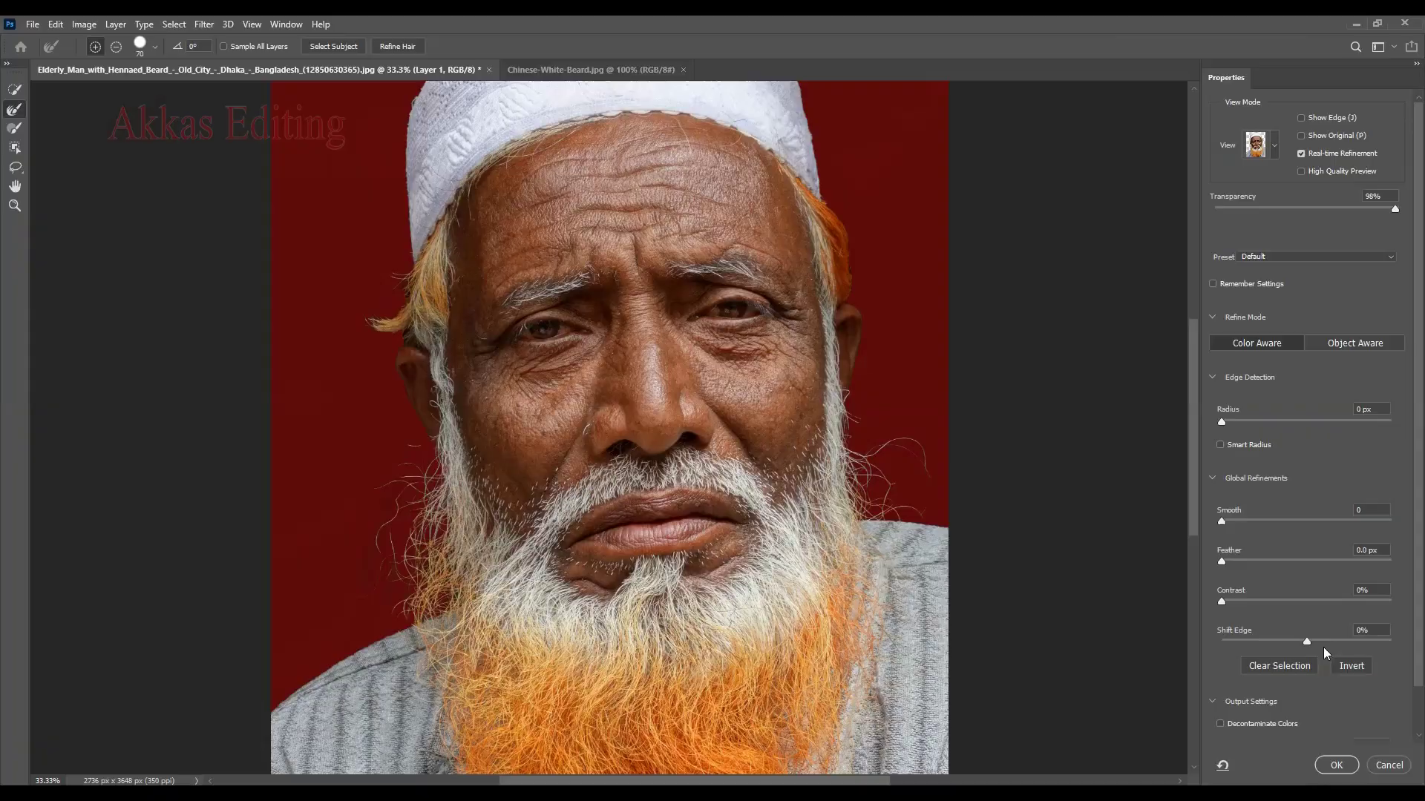
- Set Shift Edge to -20% and accept the refined selection
{"action": "left_click_drag", "start_coordinate": [1307, 644], "coordinate": [1294, 642]}
{"action": "left_click_drag", "start_coordinate": [1288, 644], "coordinate": [1290, 644]}
{"action": "left_click", "coordinate": [1339, 765]}
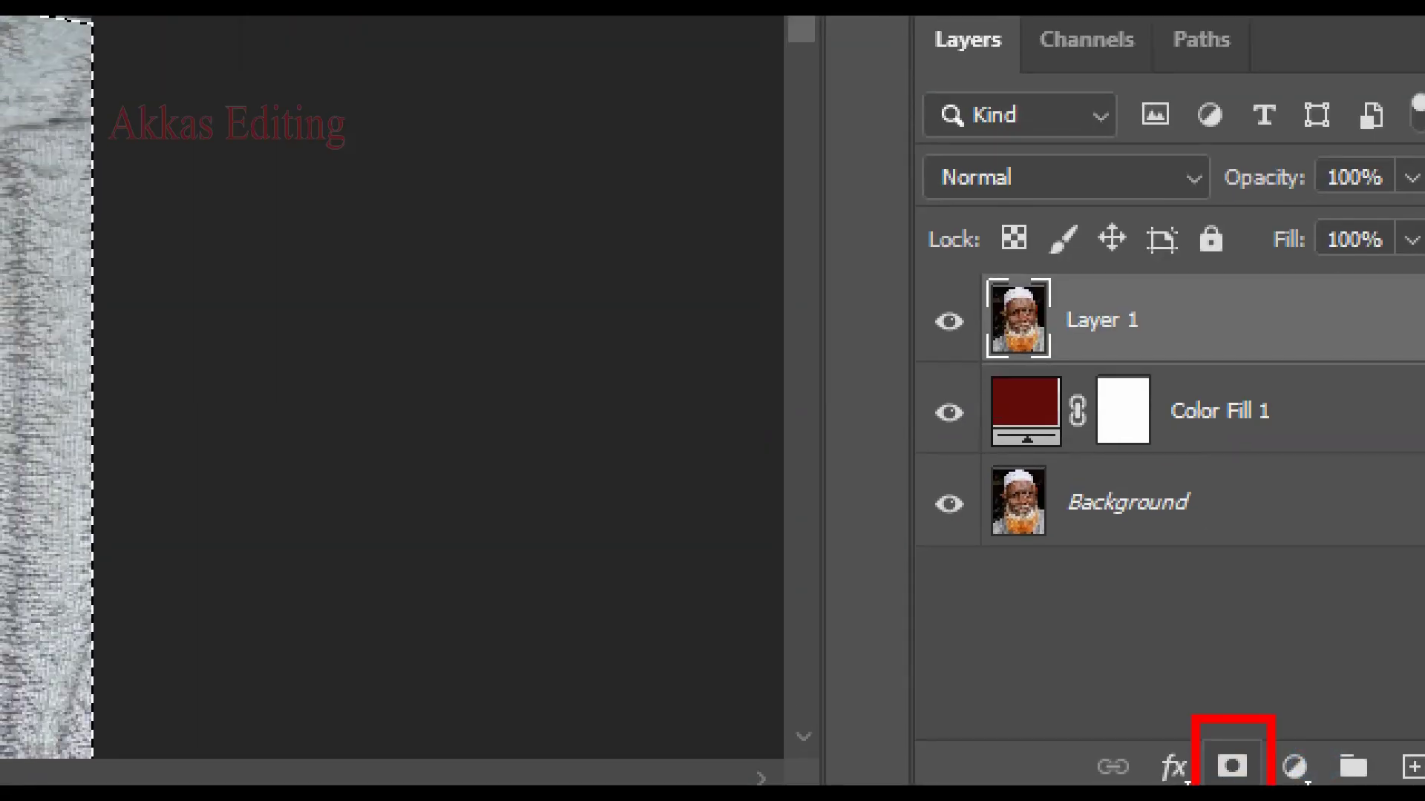
- Add a layer mask to Layer 1, then switch to the Chinese-White-Beard.jpg document
{"action": "left_click", "coordinate": [1319, 776]}
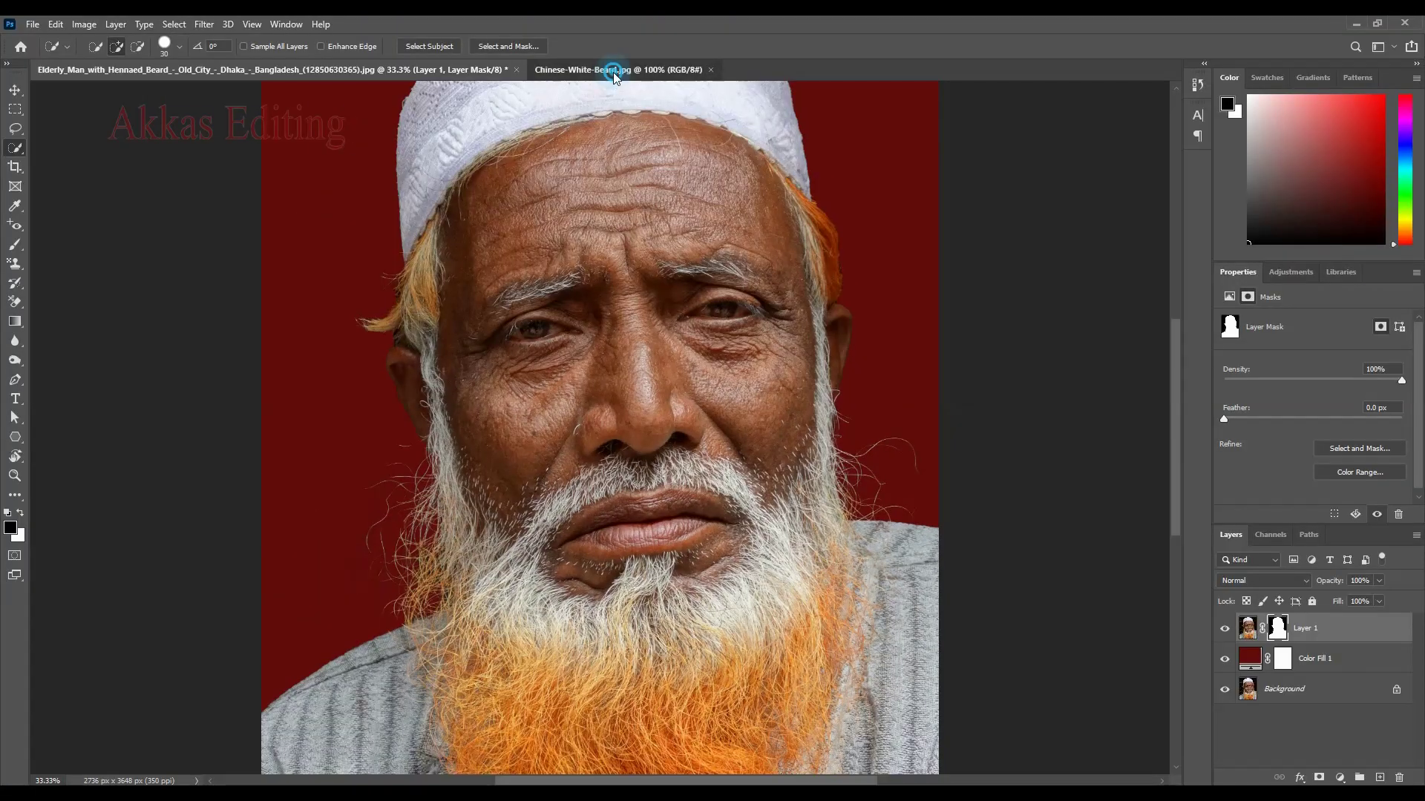
{"action": "left_click", "coordinate": [613, 72]}
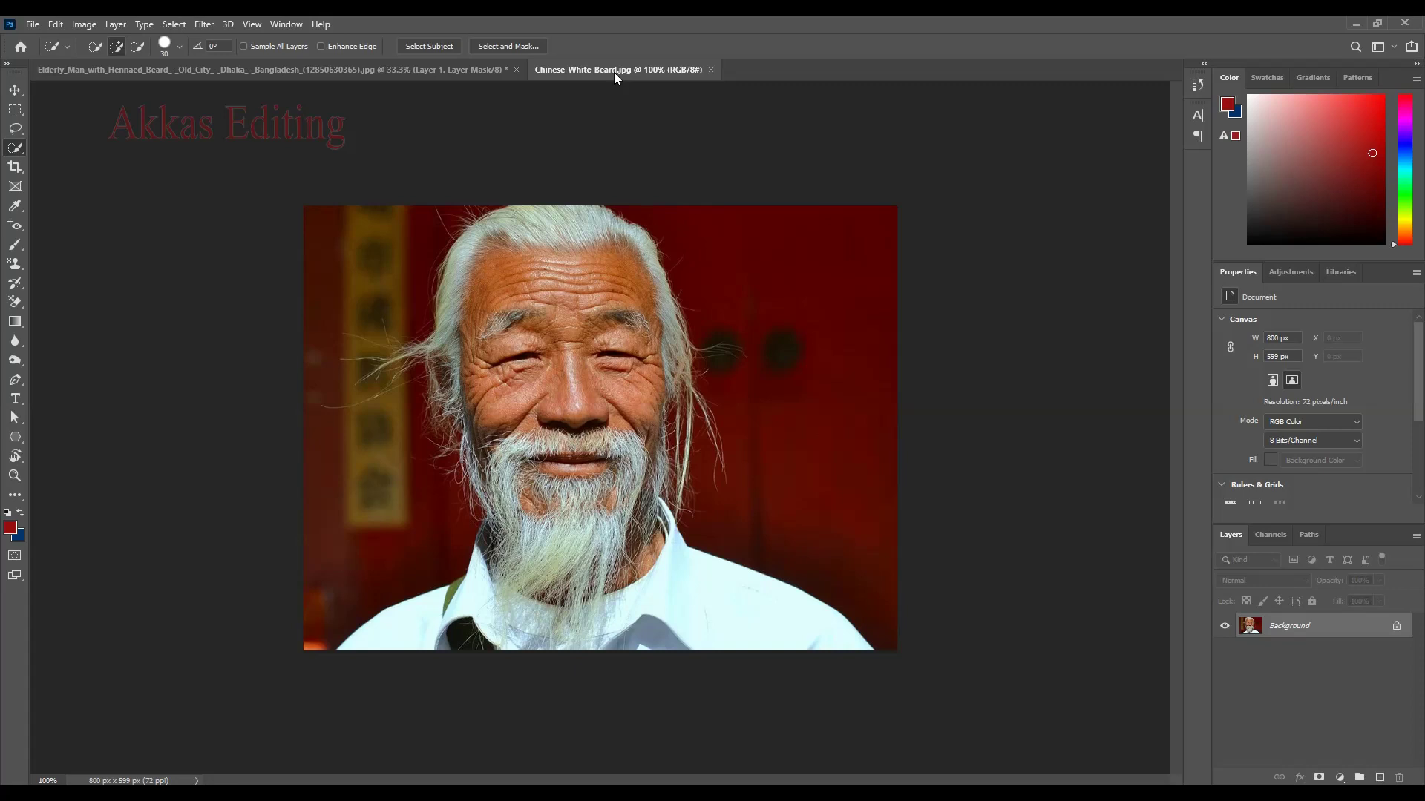
- Duplicate the photo to Layer 1 and insert a dark red (9b0e0e) Solid Color fill beneath it
{"action": "key", "text": "ctrl+j"}
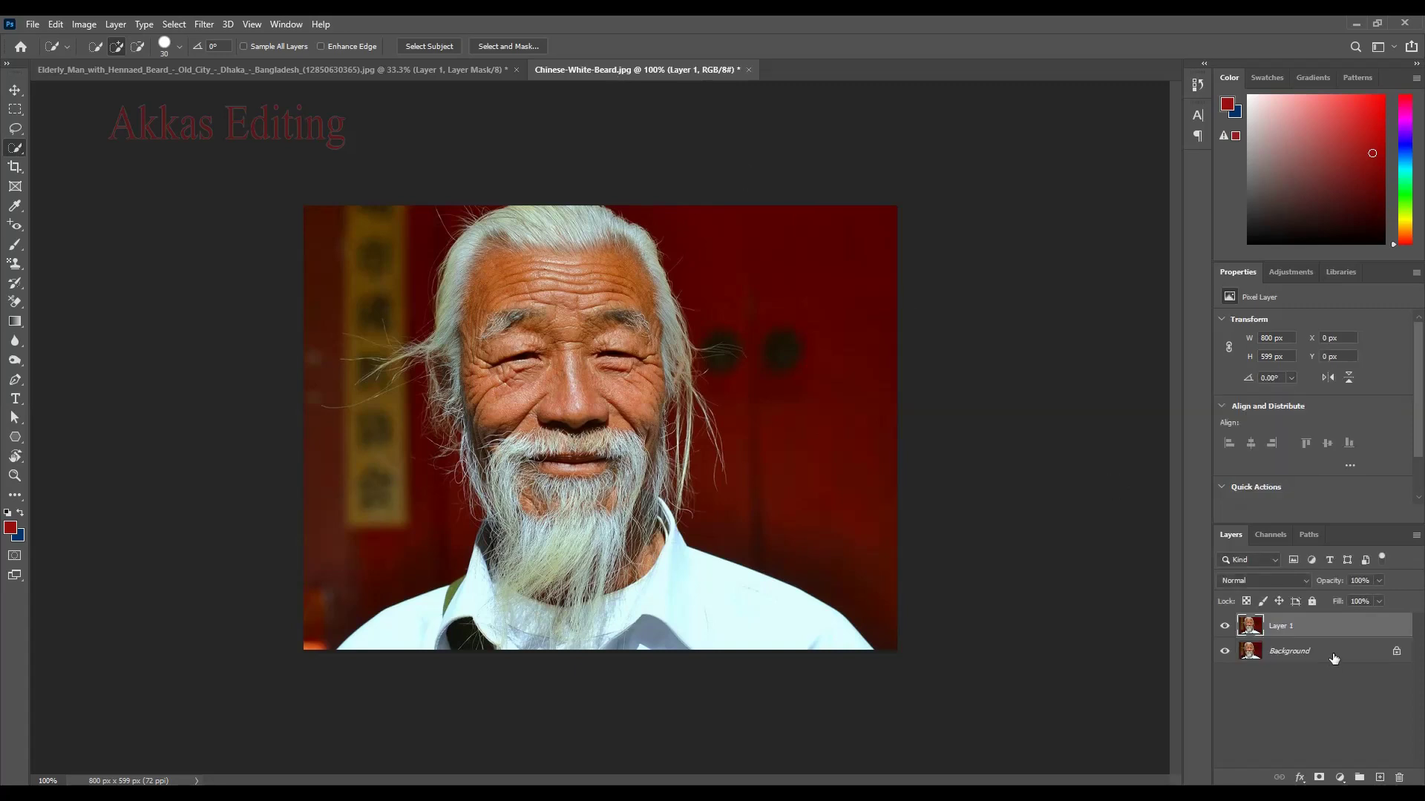
{"action": "left_click", "coordinate": [1330, 656]}
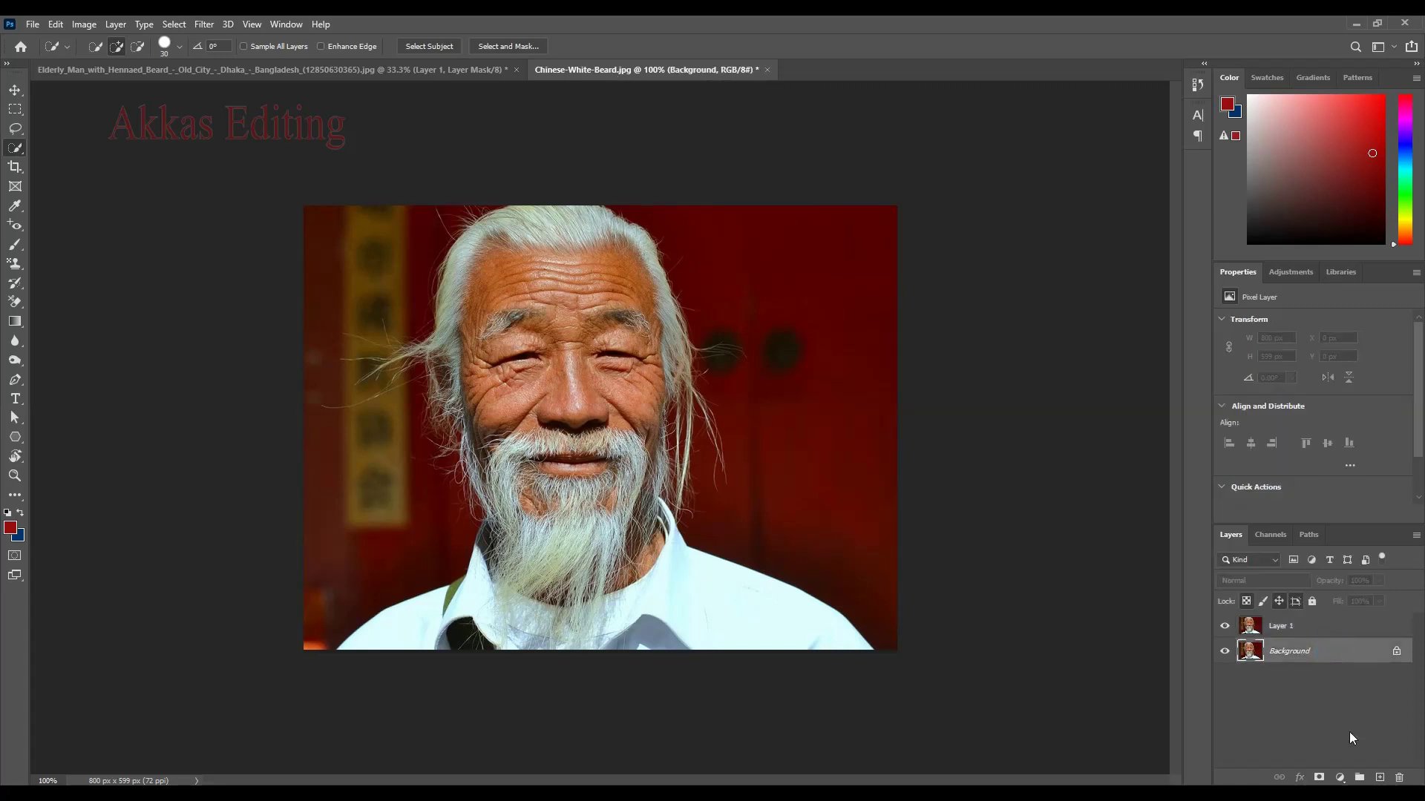
{"action": "left_click", "coordinate": [1340, 777]}
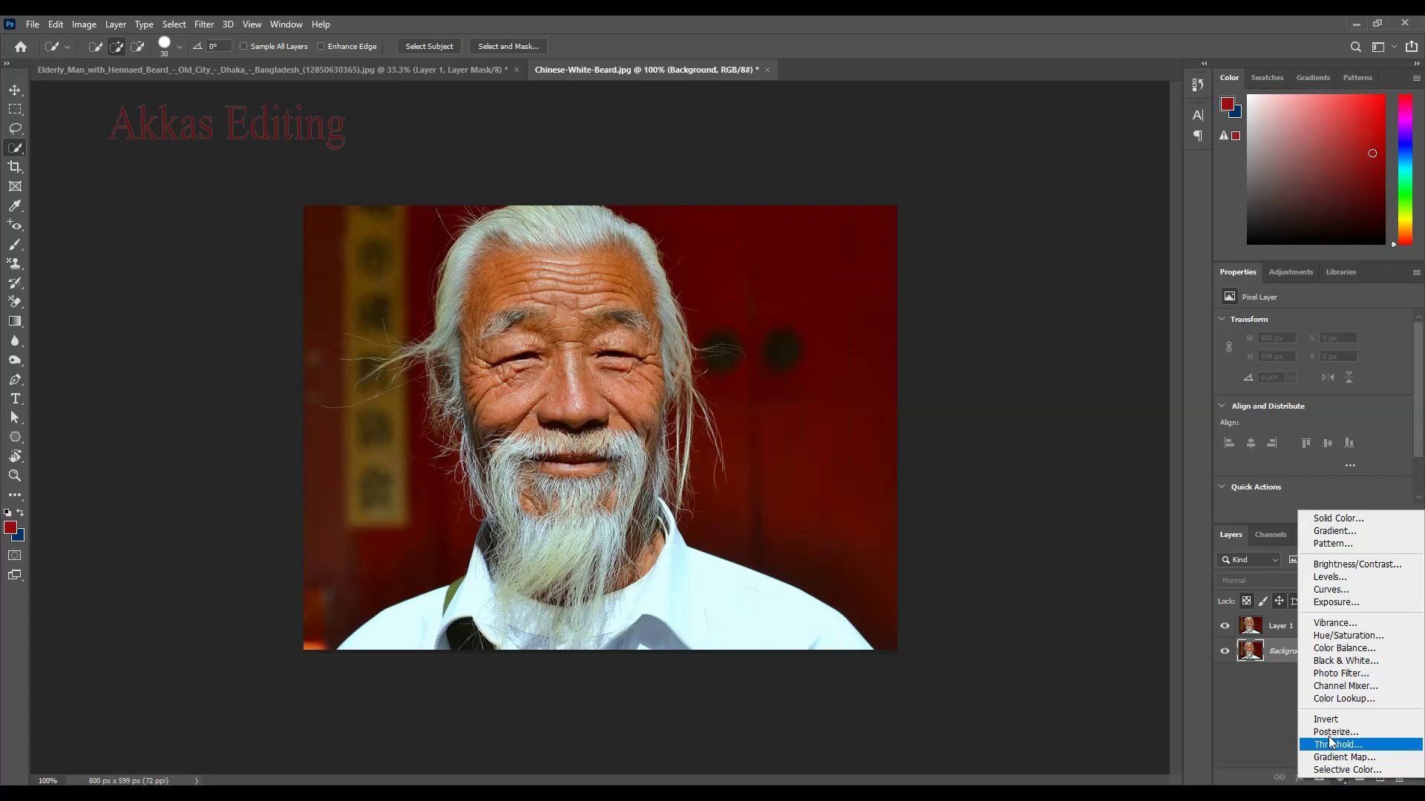
{"action": "left_click", "coordinate": [1339, 519]}
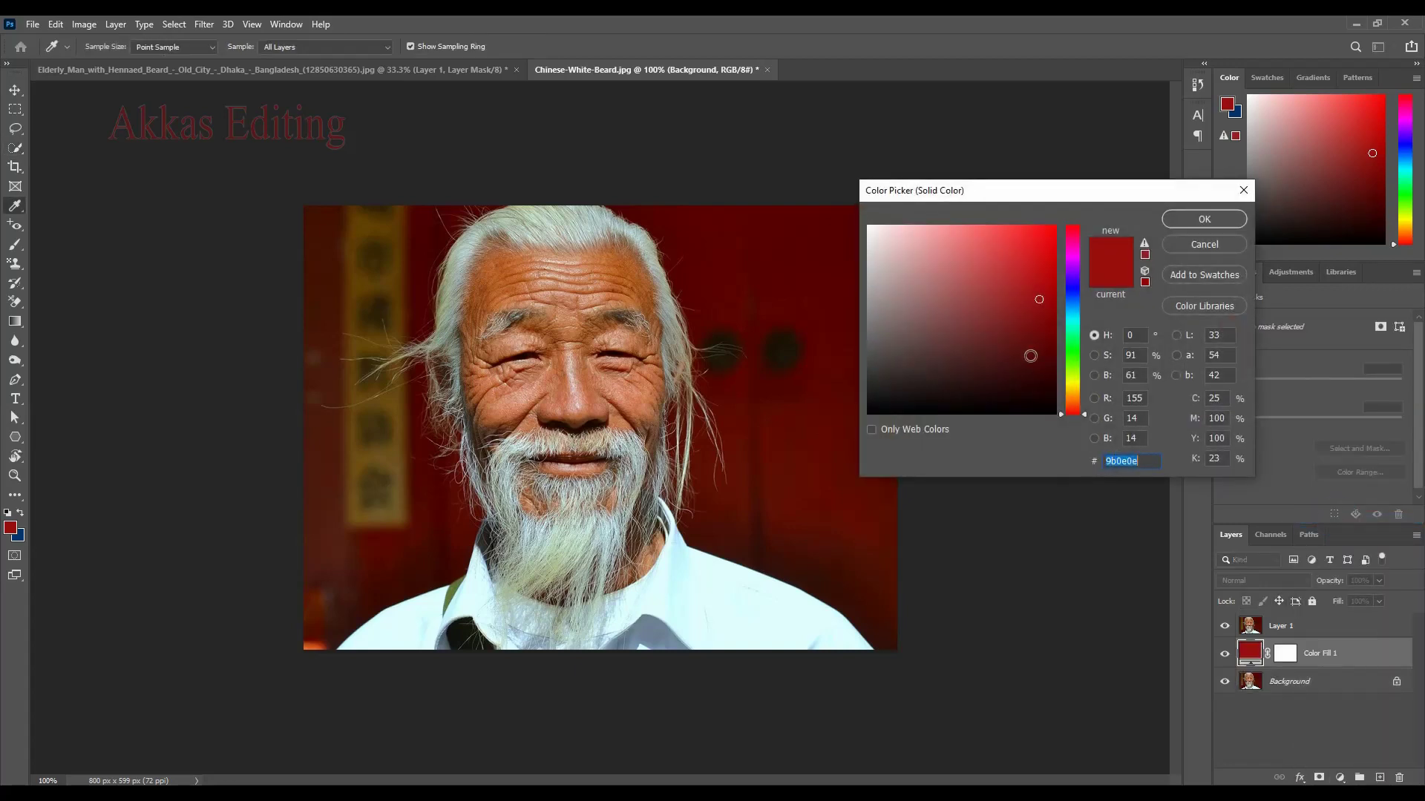
{"action": "left_click", "coordinate": [1027, 343]}
{"action": "left_click", "coordinate": [1226, 222]}
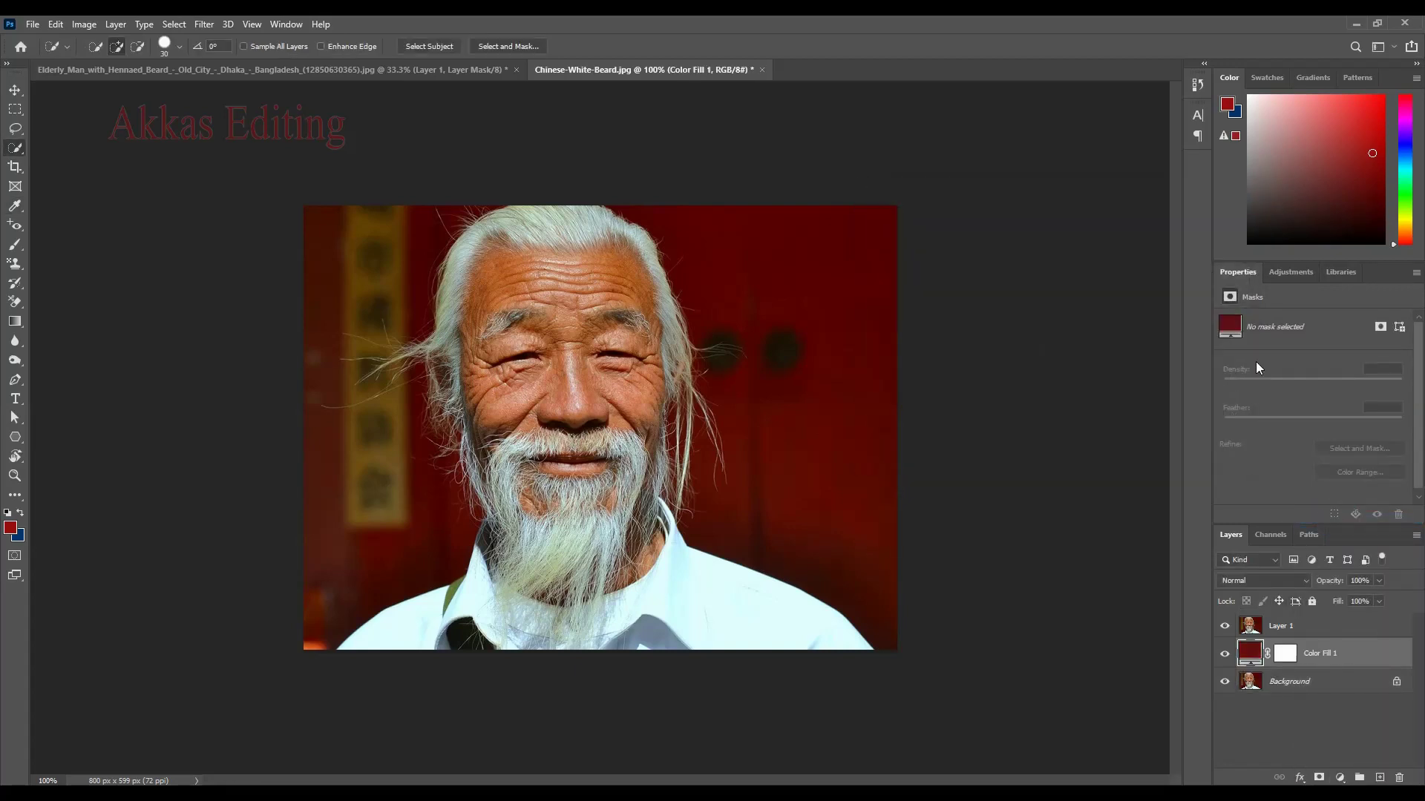
{"action": "left_click", "coordinate": [1340, 628]}
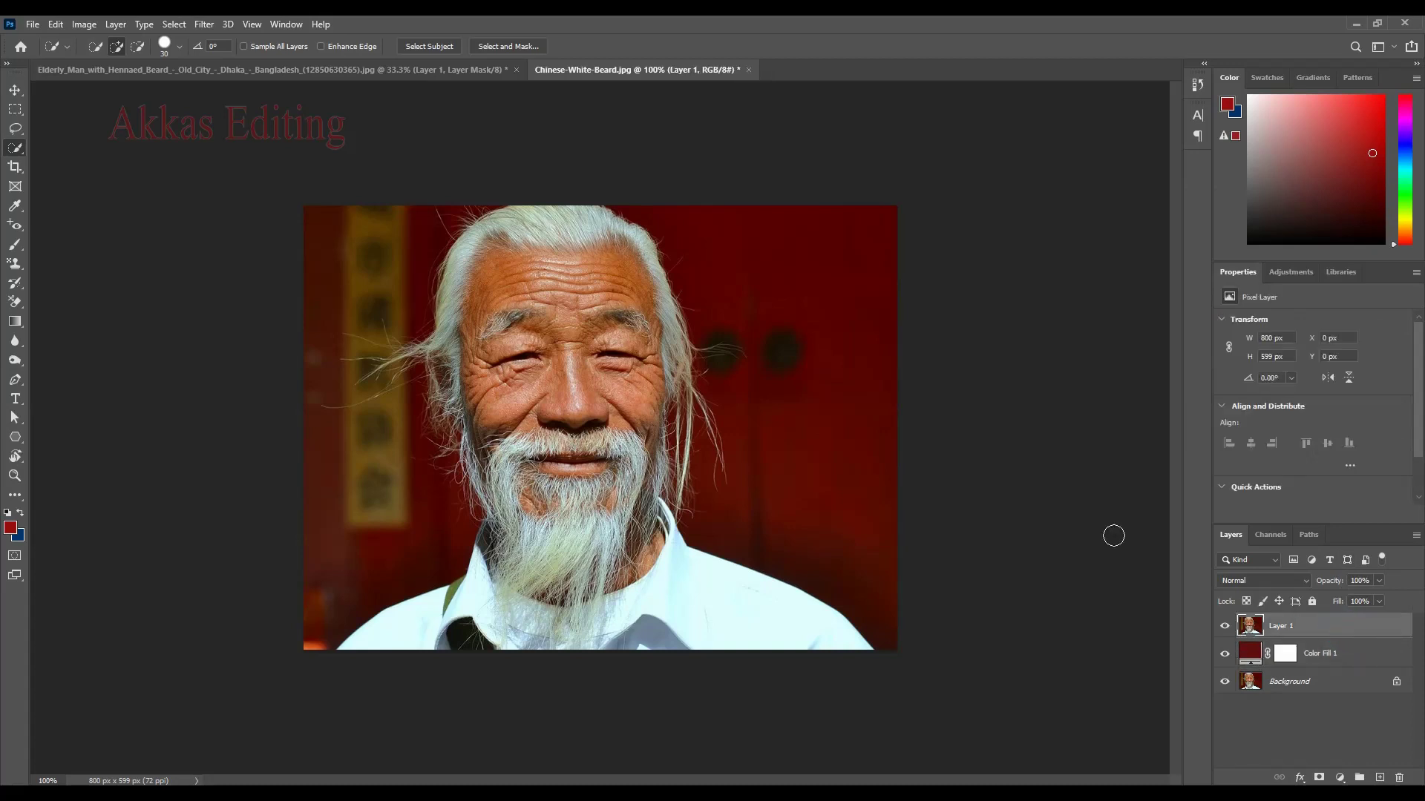
{"action": "right_click", "coordinate": [15, 147]}
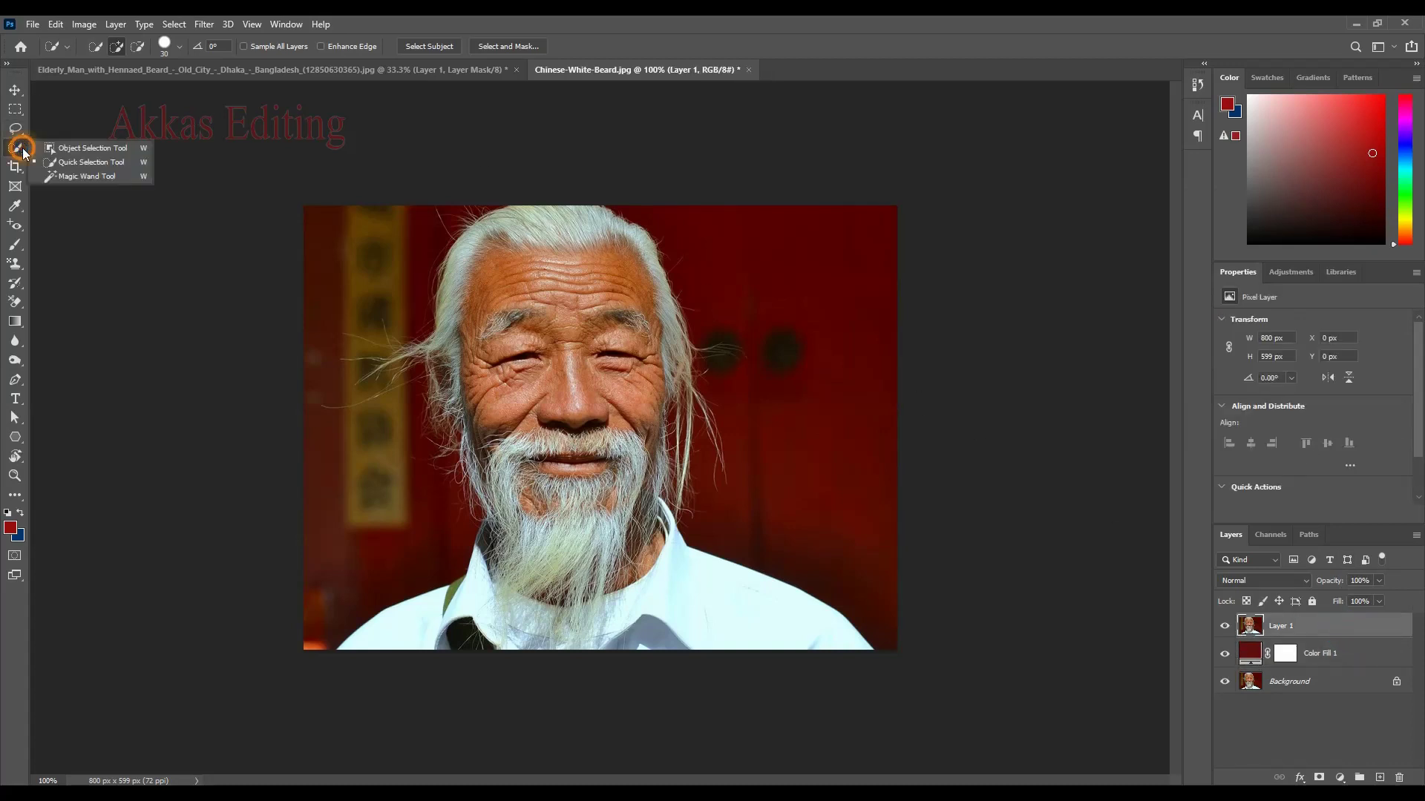
- Select the white-bearded man with Quick Selection's Select Subject and enter Select and Mask
{"action": "left_click", "coordinate": [130, 161]}
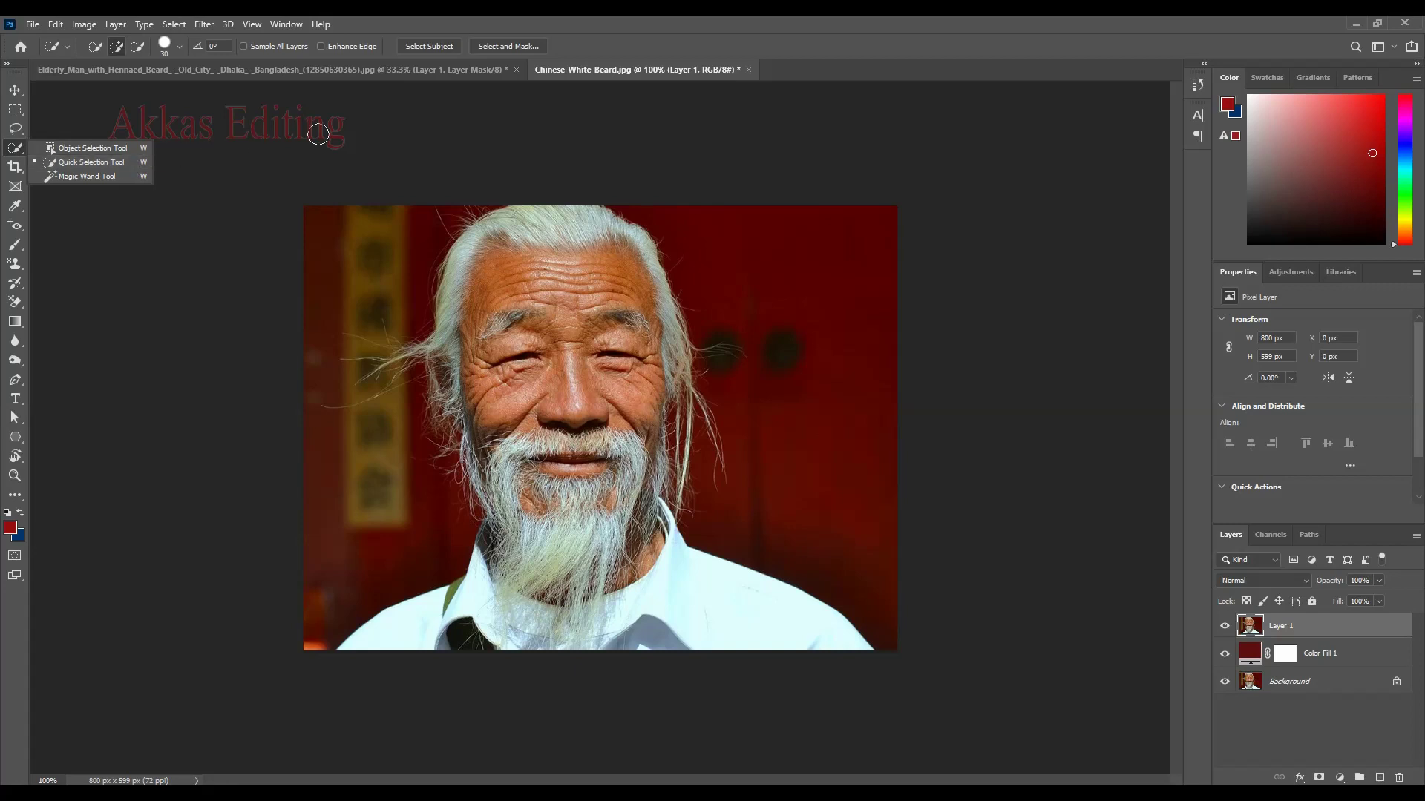
{"action": "left_click", "coordinate": [420, 47]}
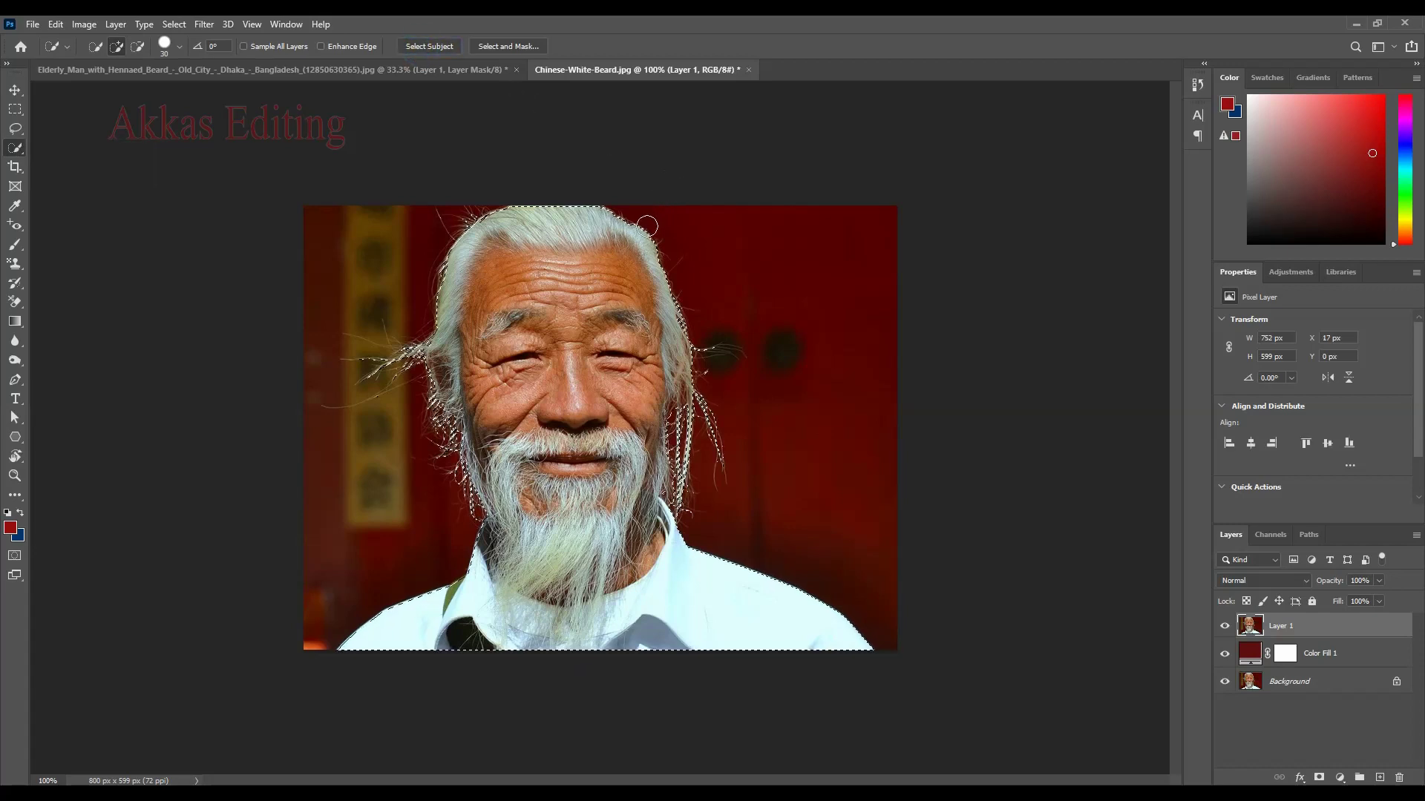
{"action": "left_click", "coordinate": [502, 47]}
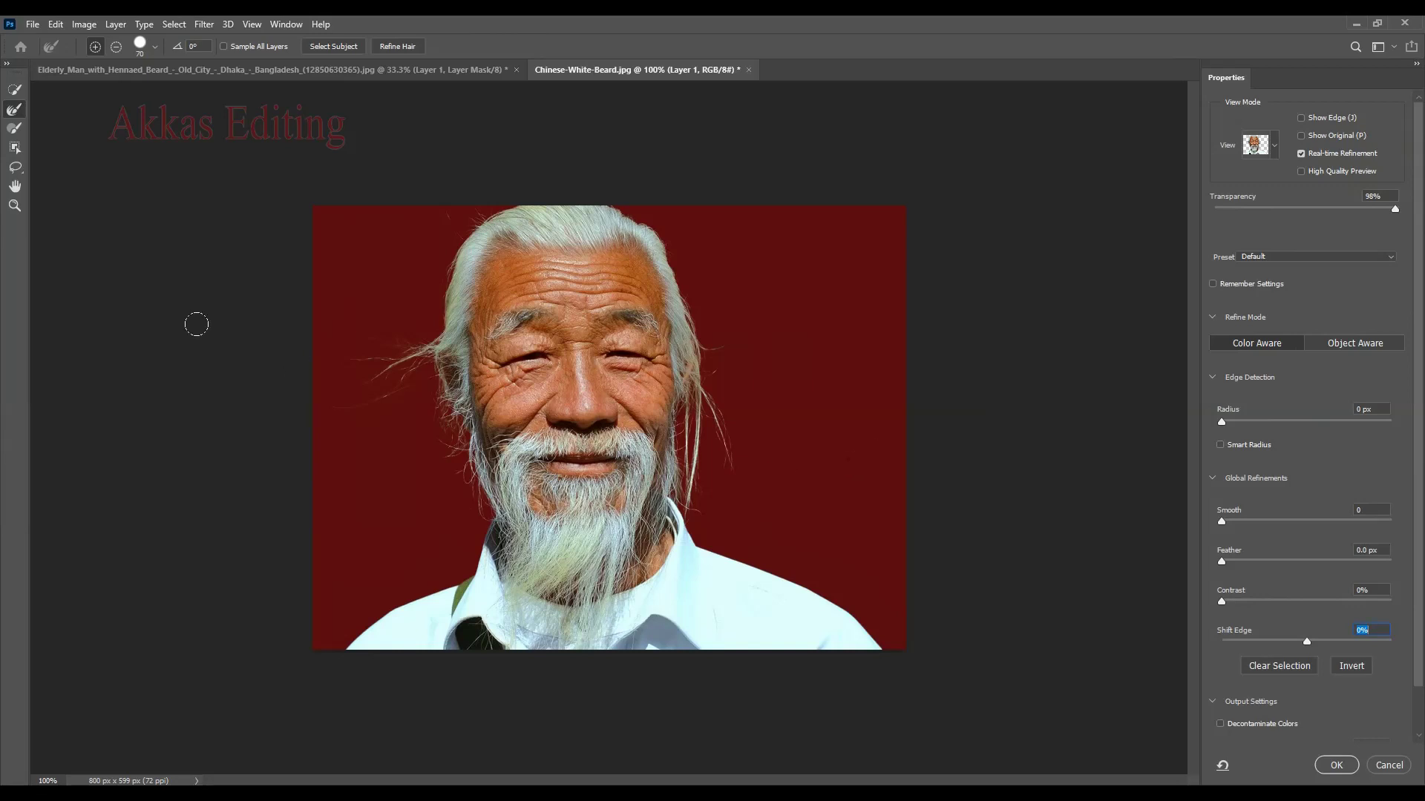
- Brush the hair wisps on the left and right sides with the Refine Edge Brush and accept
{"action": "left_click", "coordinate": [16, 115]}
{"action": "left_click_drag", "start_coordinate": [422, 404], "coordinate": [450, 489]}
{"action": "mouse_move", "coordinate": [708, 405]}
{"action": "left_mouse_down"}
{"action": "mouse_move", "coordinate": [725, 391]}
{"action": "mouse_move", "coordinate": [700, 438]}
{"action": "left_mouse_up"}
{"action": "left_click", "coordinate": [1336, 765]}
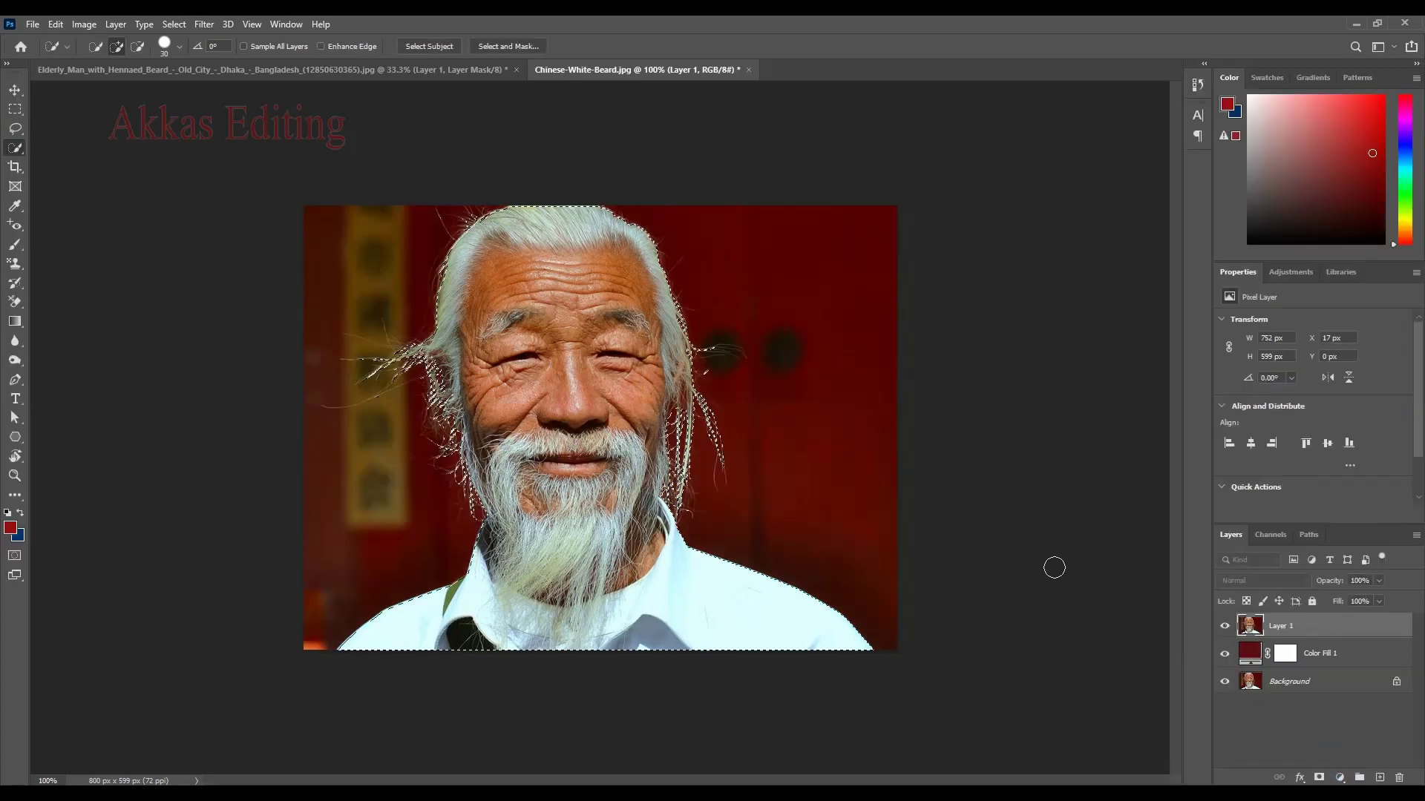
- Add a layer mask to Layer 1 from the man's selection
{"action": "left_click", "coordinate": [1319, 777]}
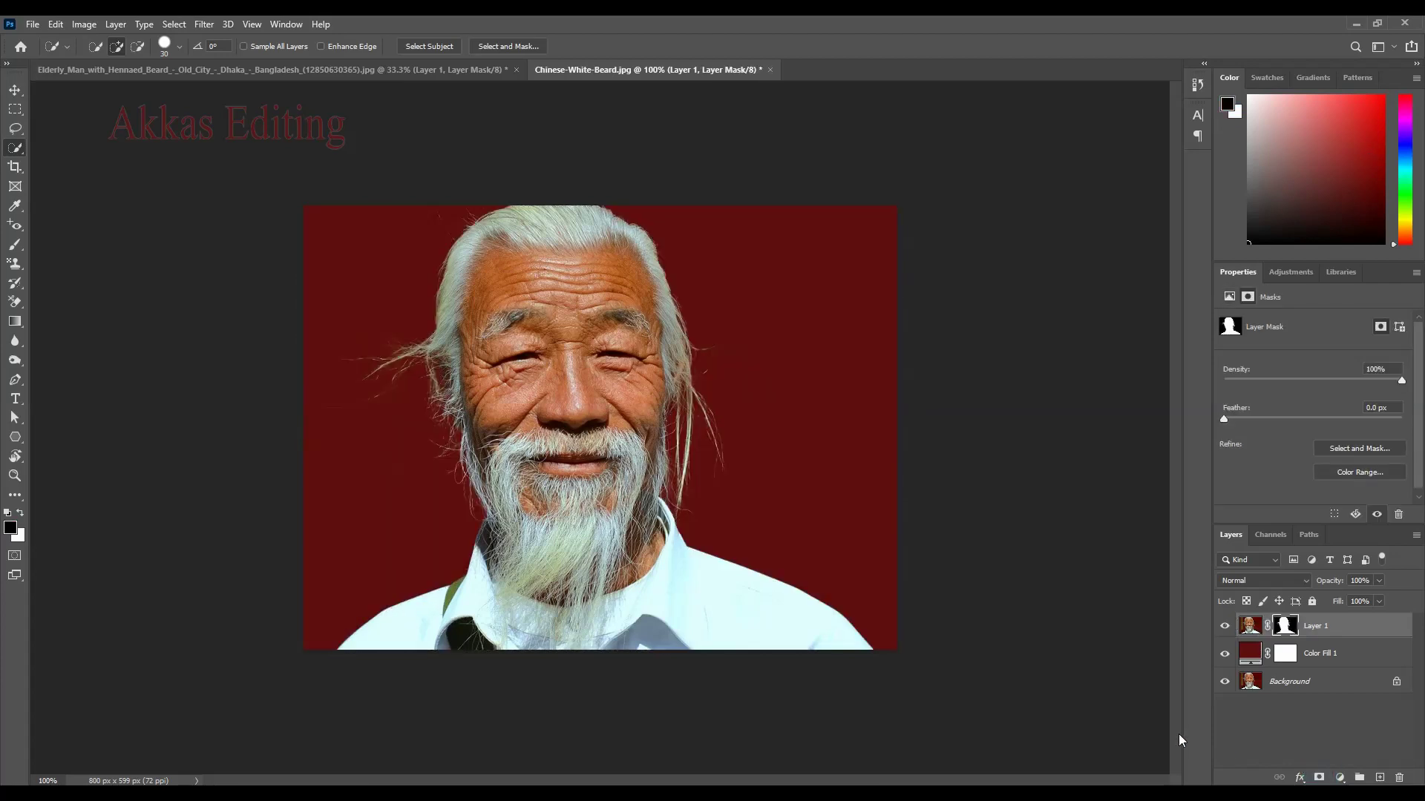